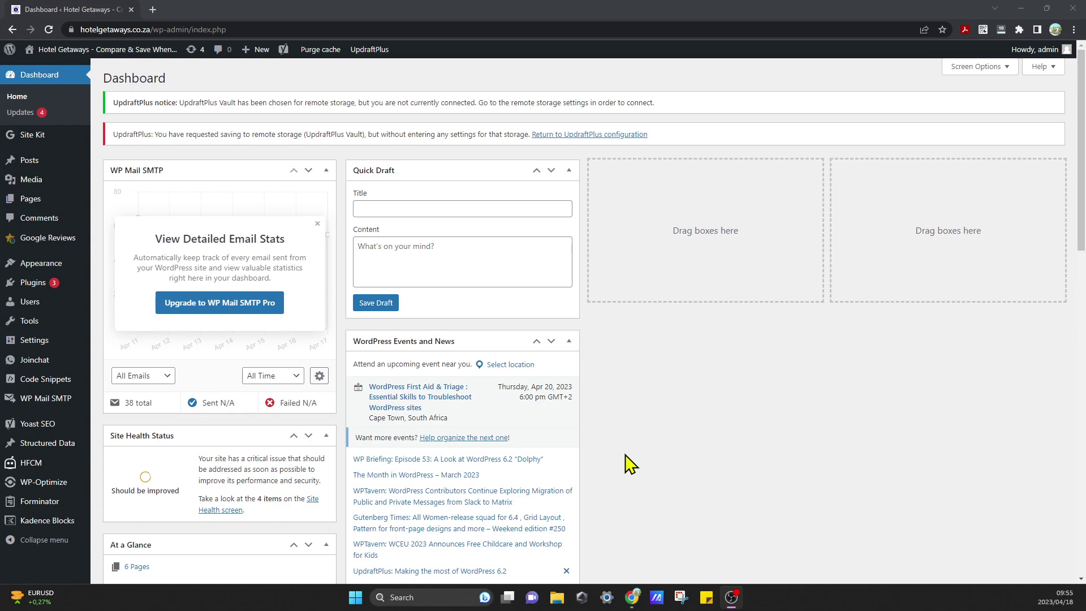
Open the Cherrie Couture bookmark (cherriecouture.co.za) in a new Chrome tab
left_click(153, 10)
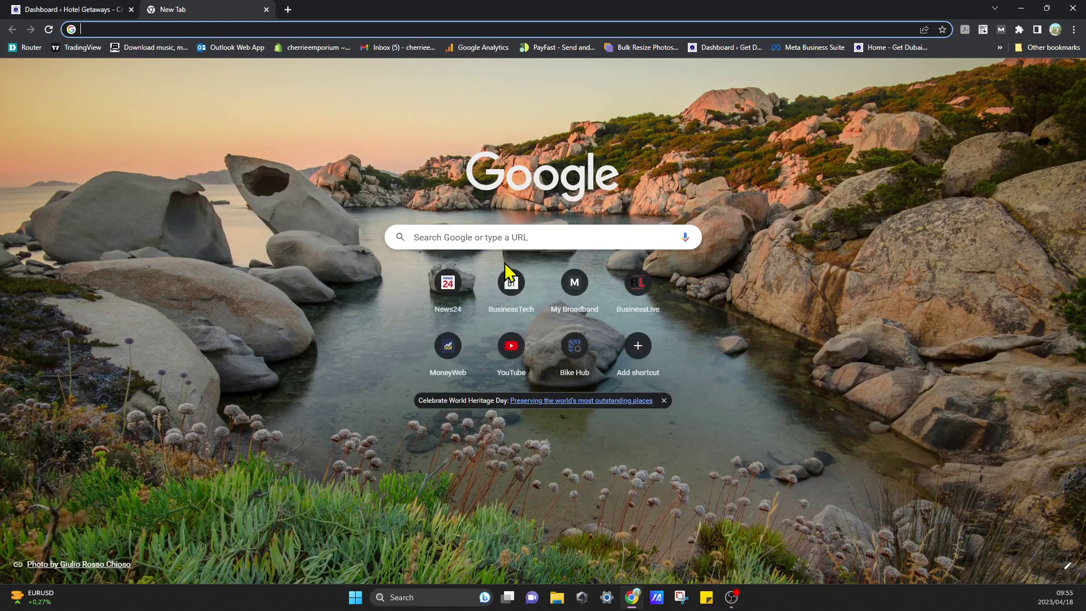
left_click(1000, 48)
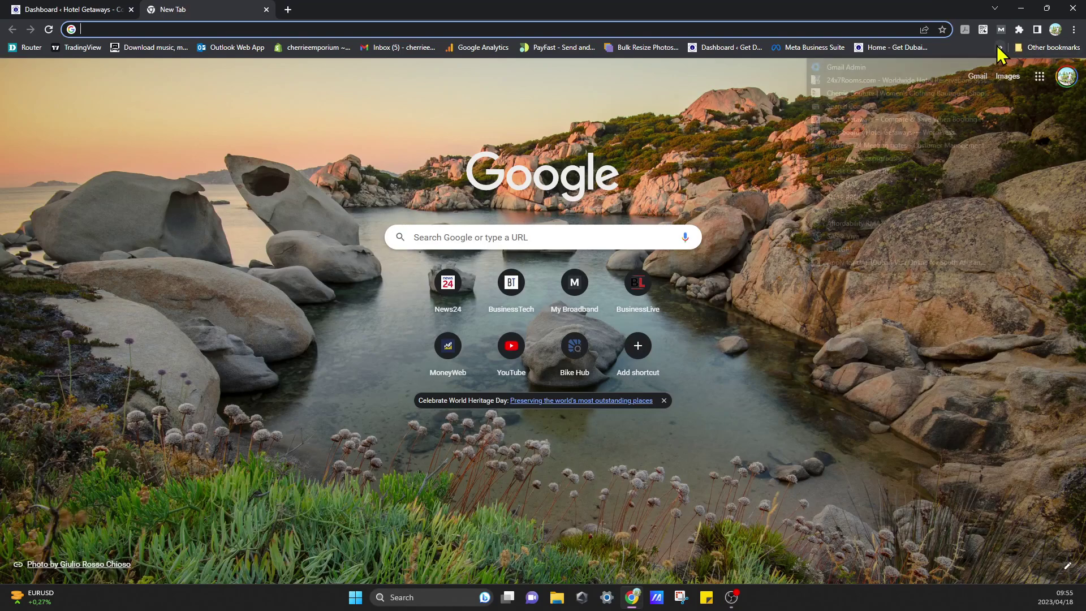
left_click(899, 94)
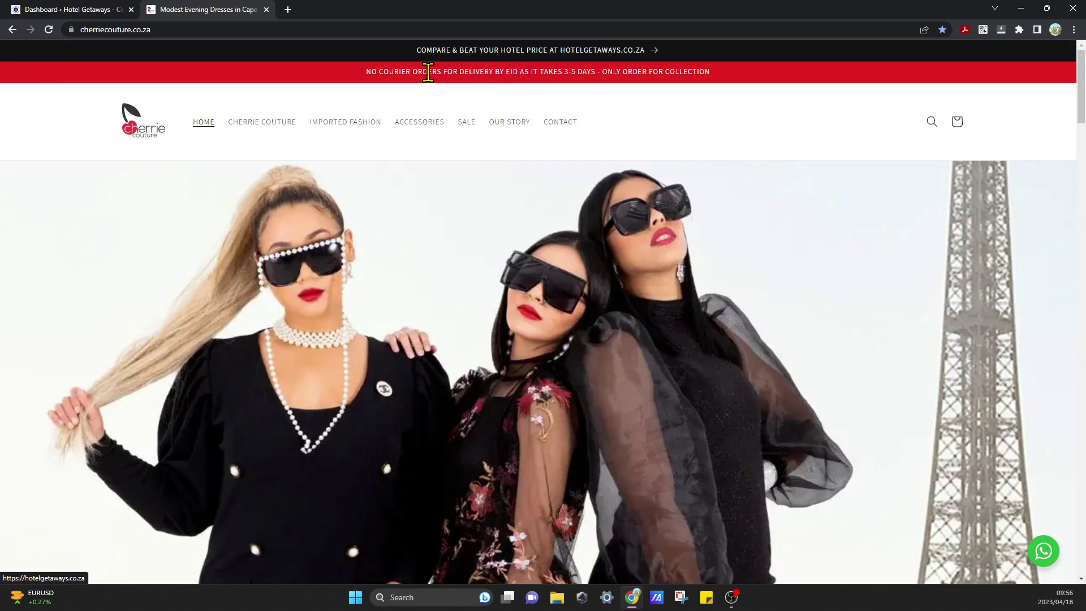
Close the Cherrie Couture tab and go to Plugins > Add New
left_click(266, 10)
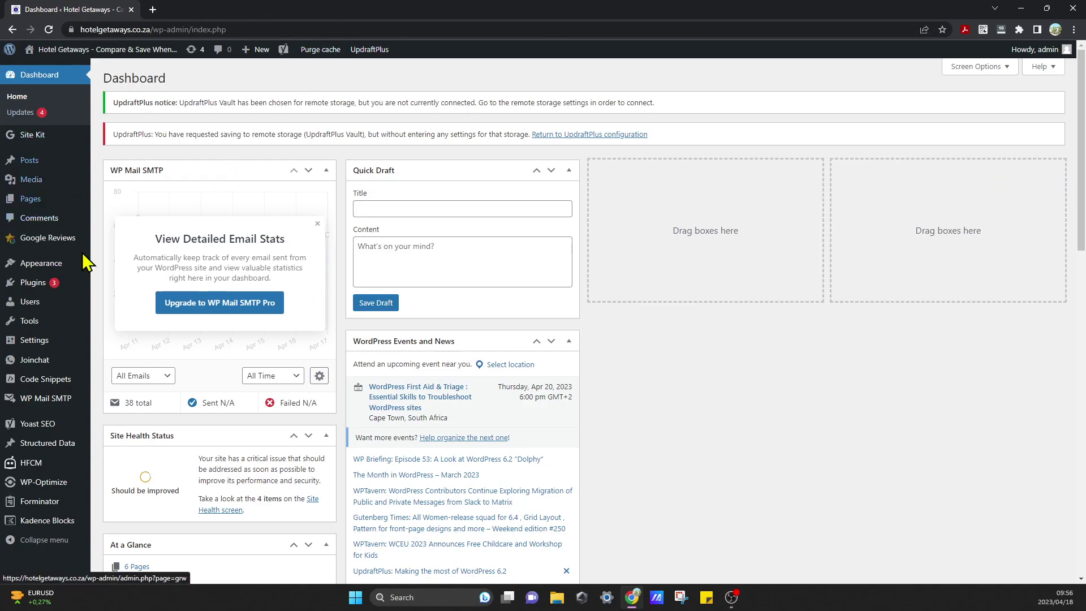
mouse_move(85, 263)
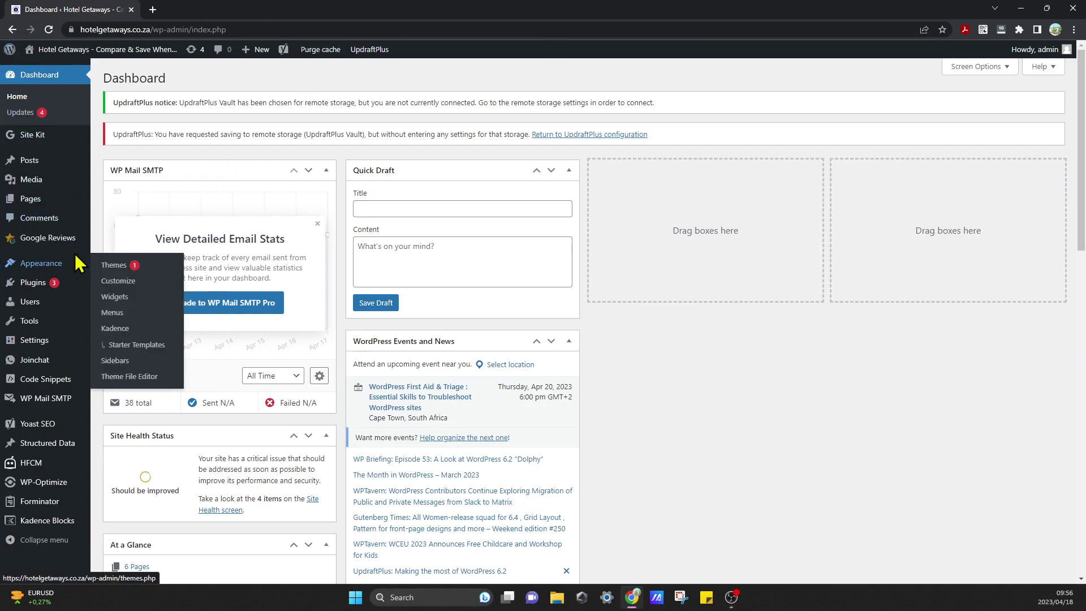
mouse_move(54, 284)
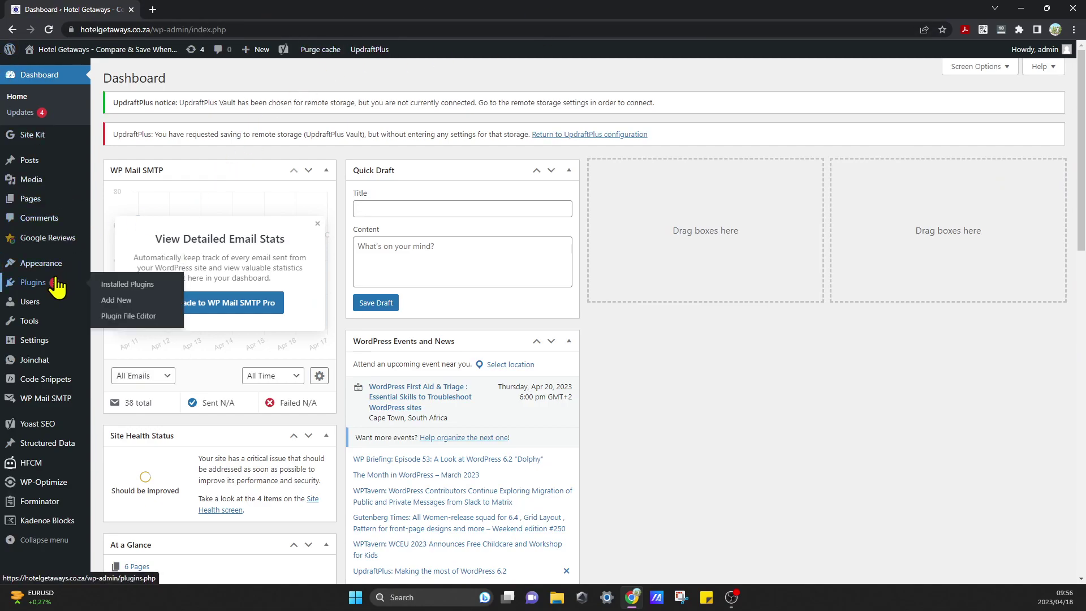
left_click(107, 300)
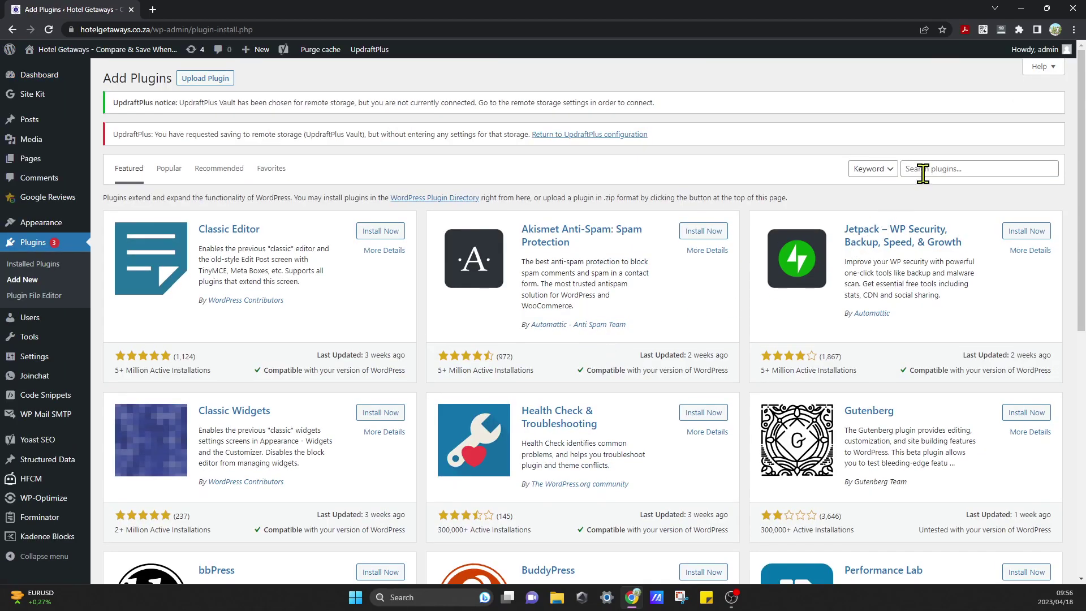
Search the plugin directory for 'notification bar'
left_click(917, 169)
type("notification")
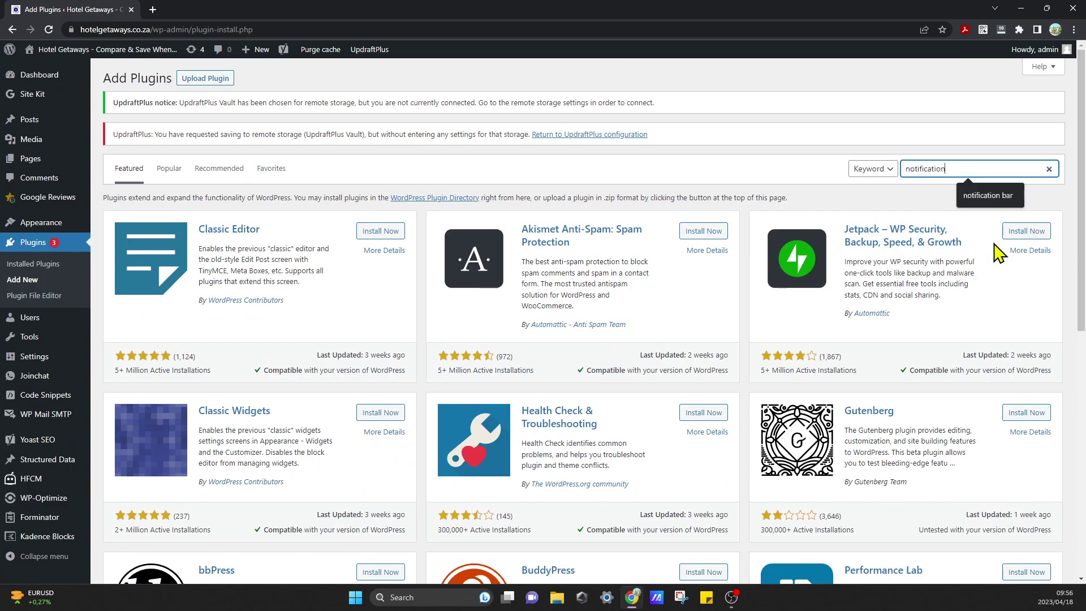
key("Return")
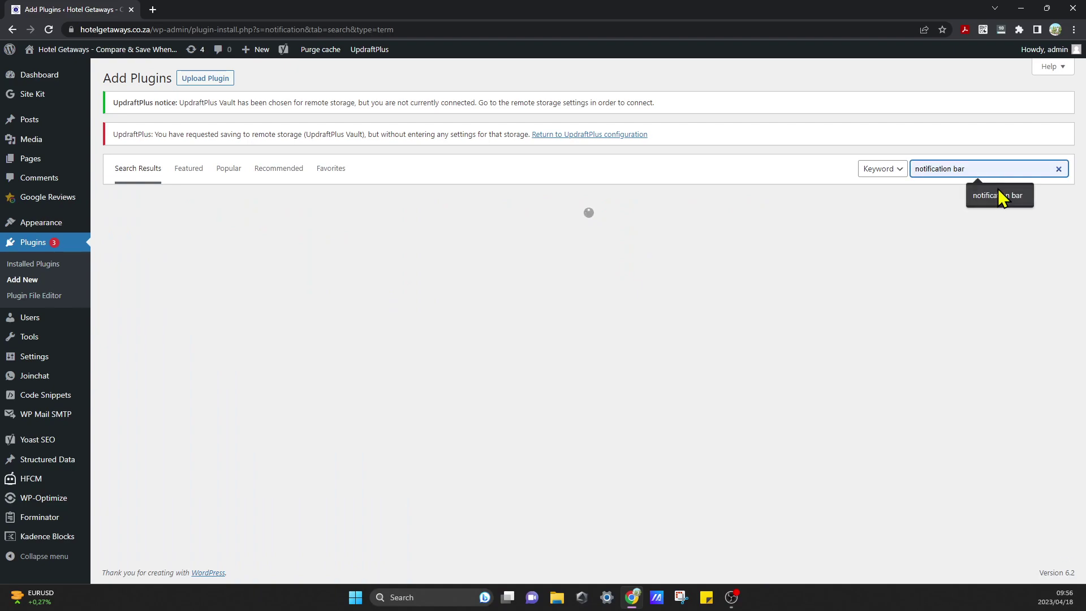
left_click(998, 194)
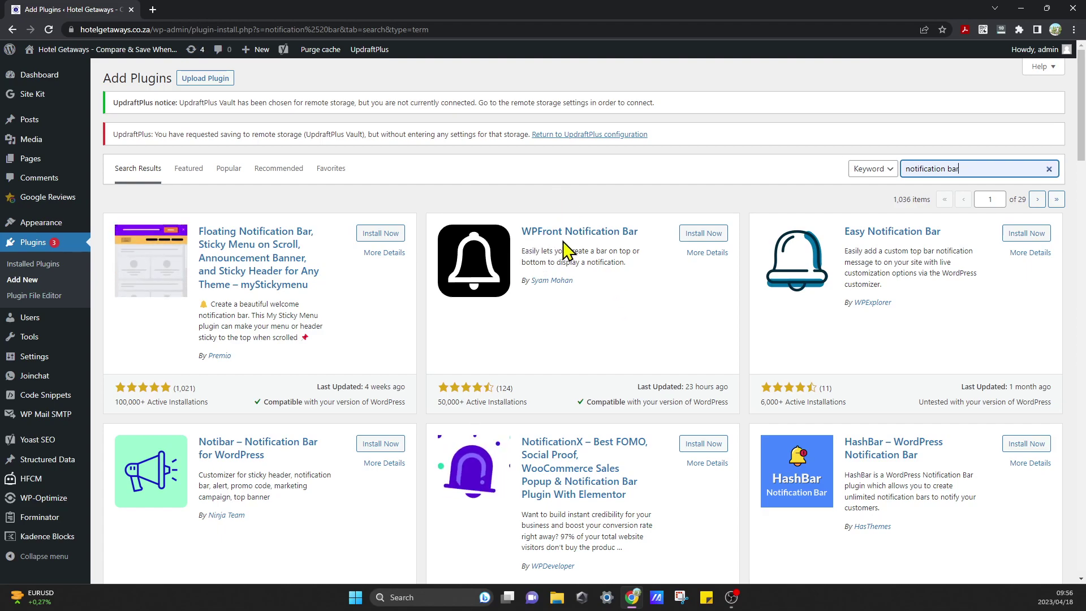
Install and activate WPFront Notification Bar from the search results
left_click(693, 237)
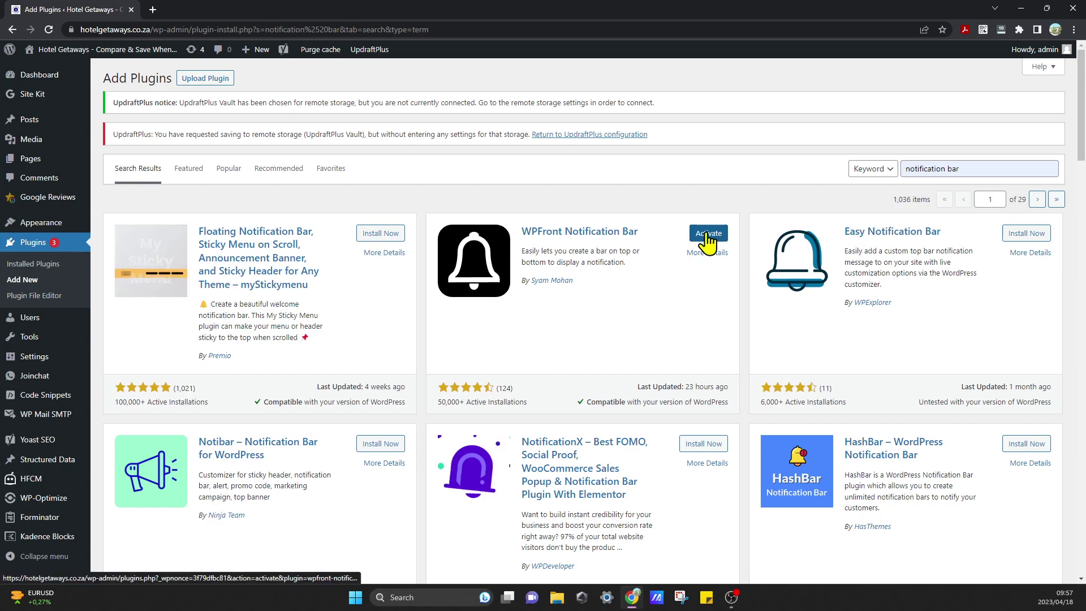
left_click(707, 234)
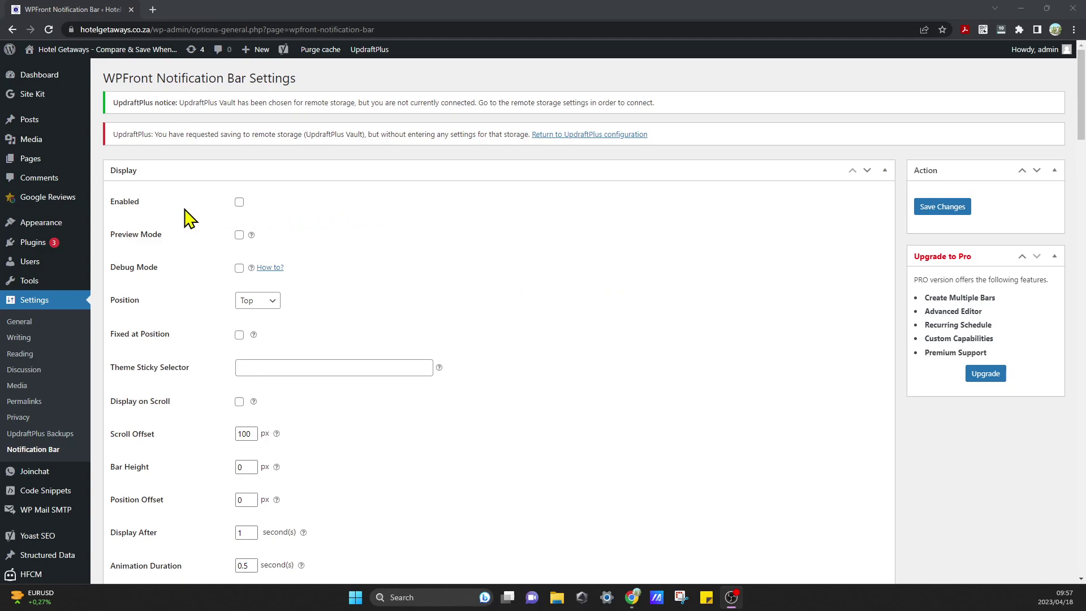
Tick Enabled for the notification bar and keep its Position on Top
left_click(239, 202)
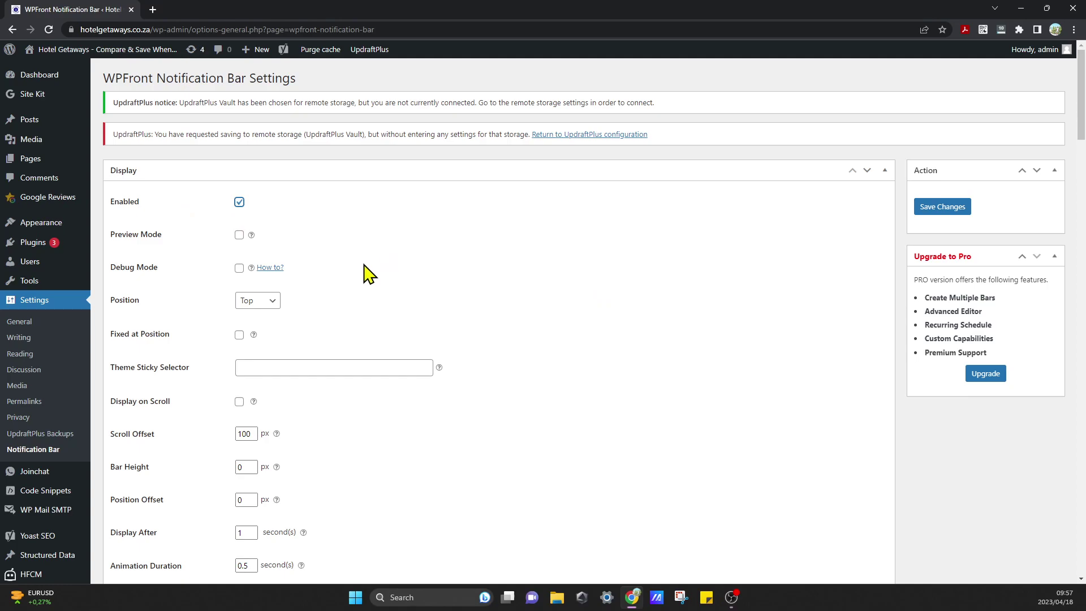
mouse_move(251, 235)
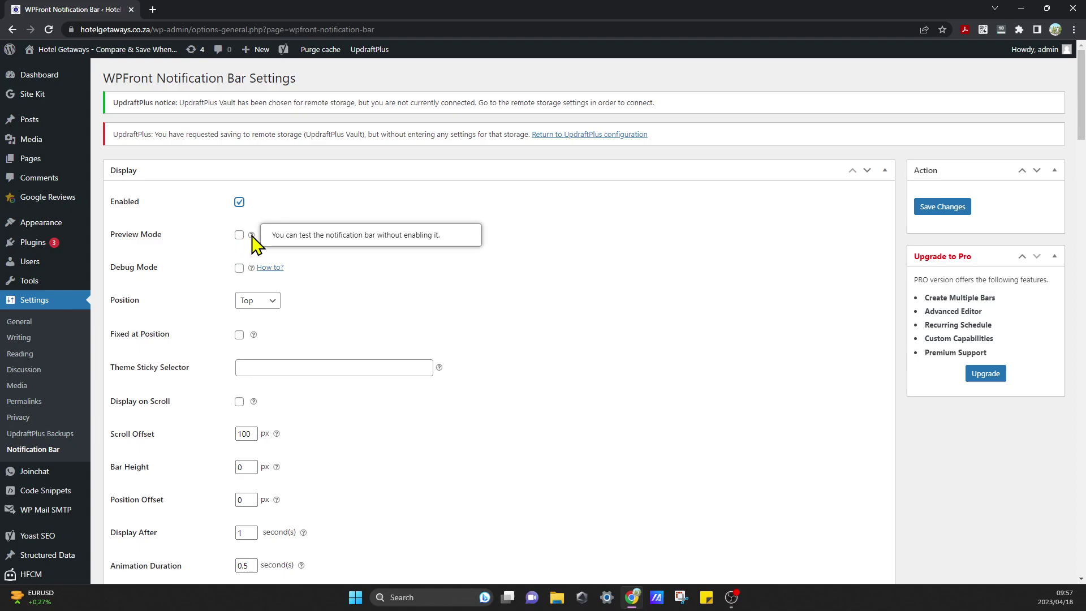
left_click(405, 308)
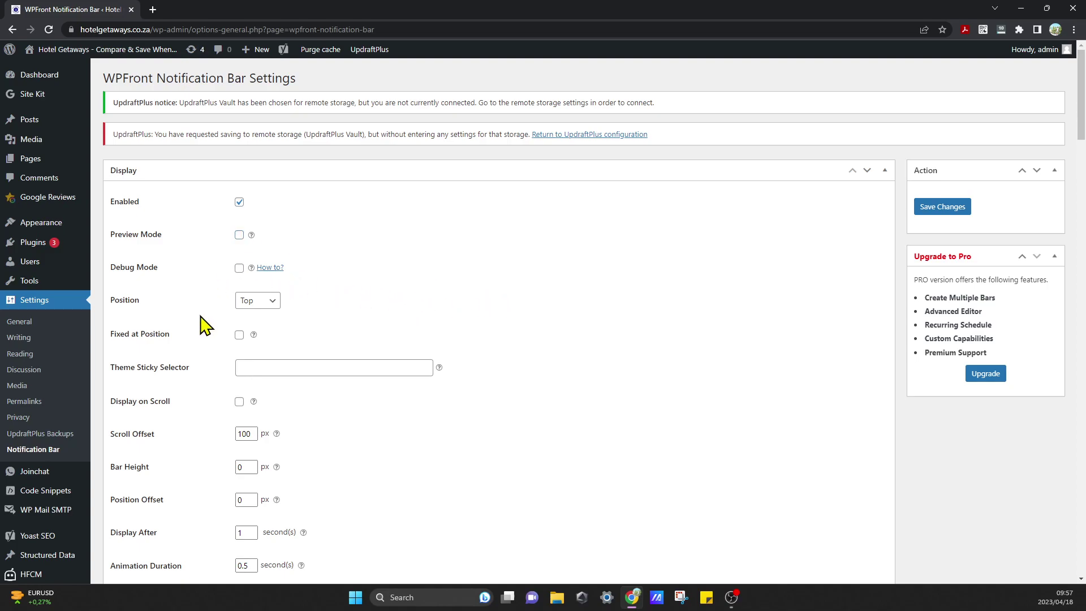
left_click(265, 300)
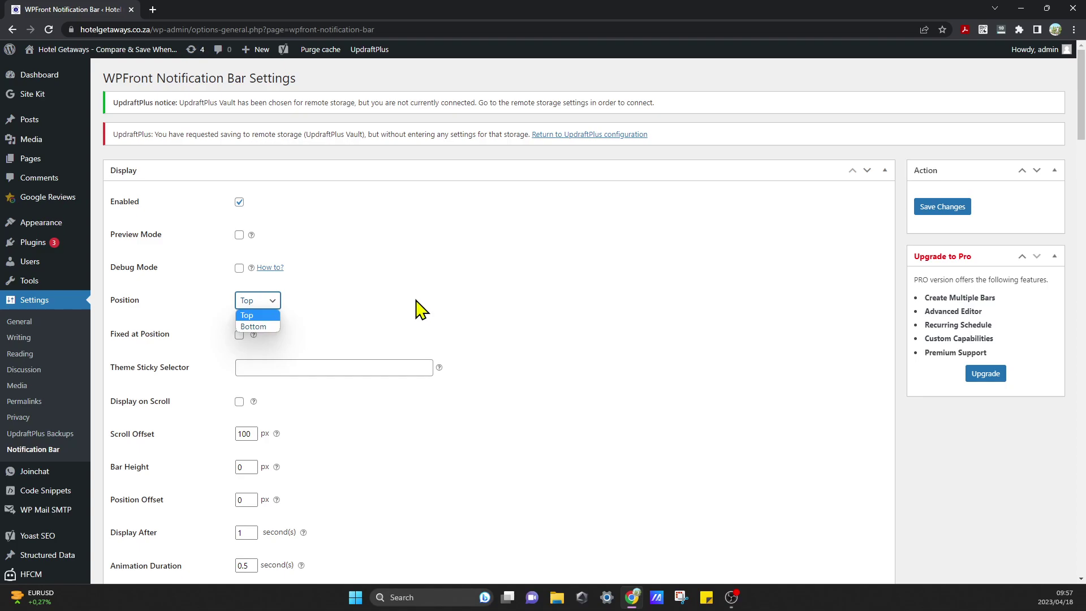
left_click(331, 312)
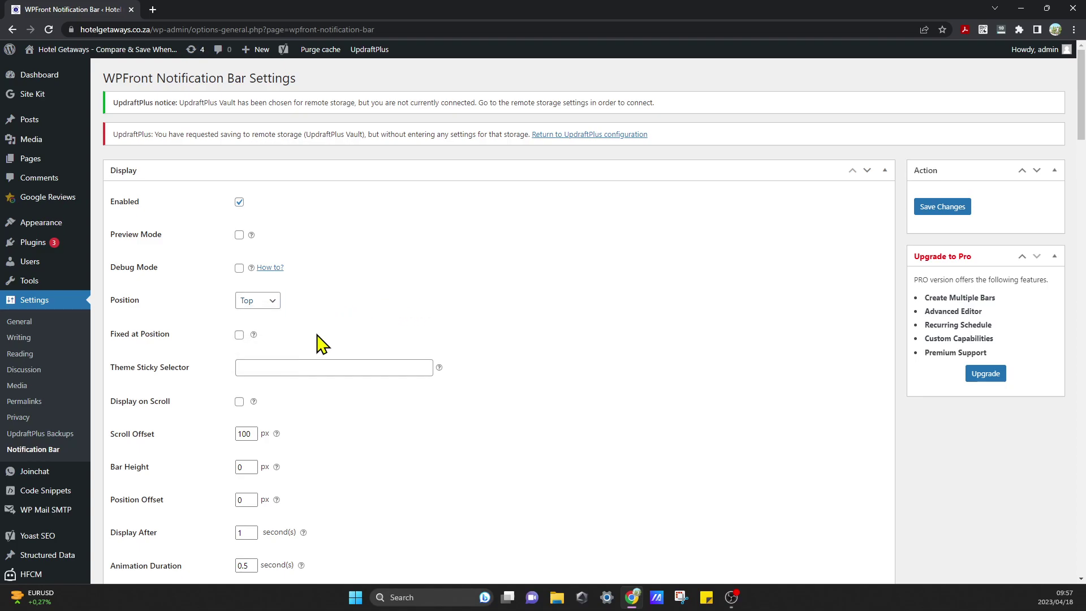
scroll(185, 365, "down", 1)
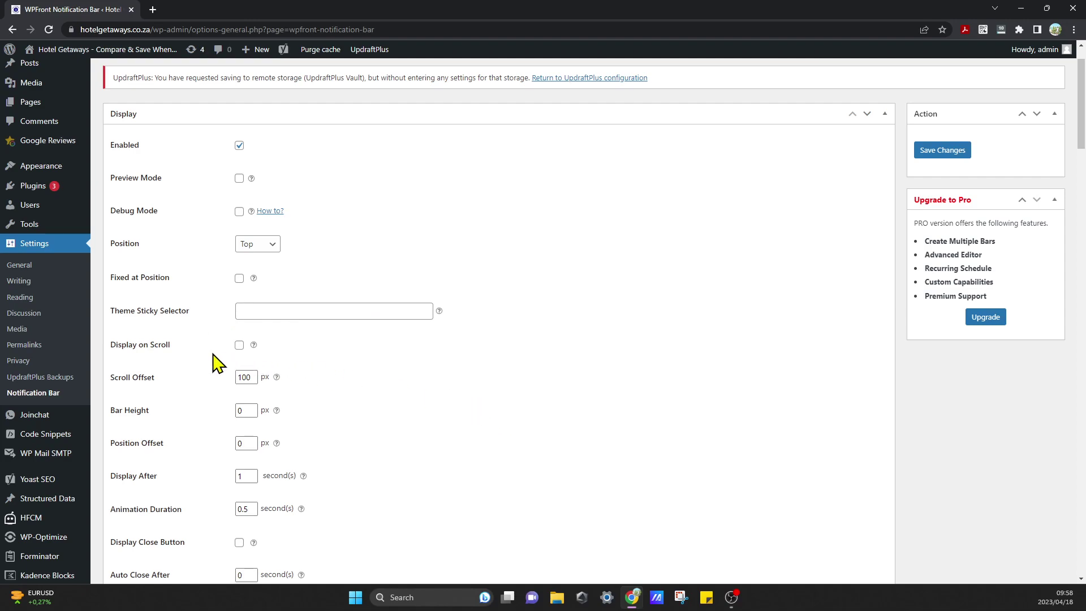
scroll(396, 433, "down", 2)
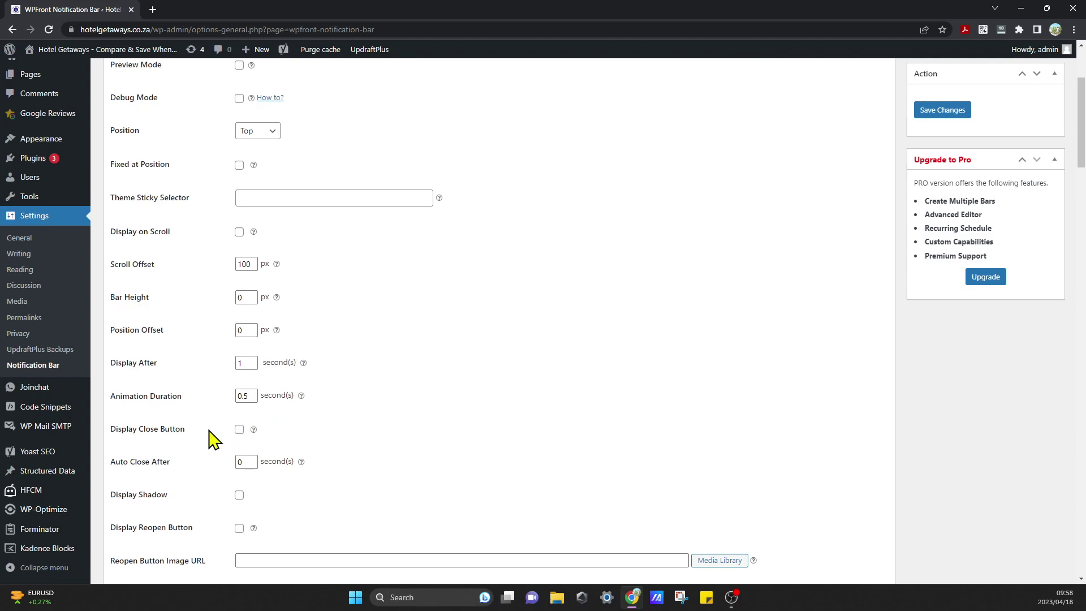
scroll(152, 436, "down", 2)
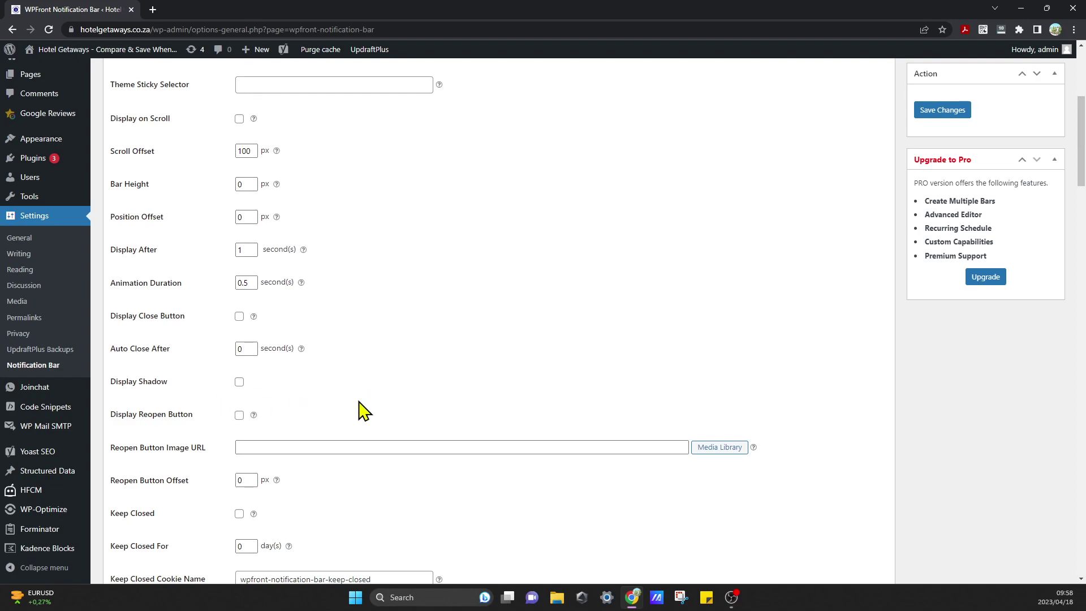
scroll(358, 412, "down", 1)
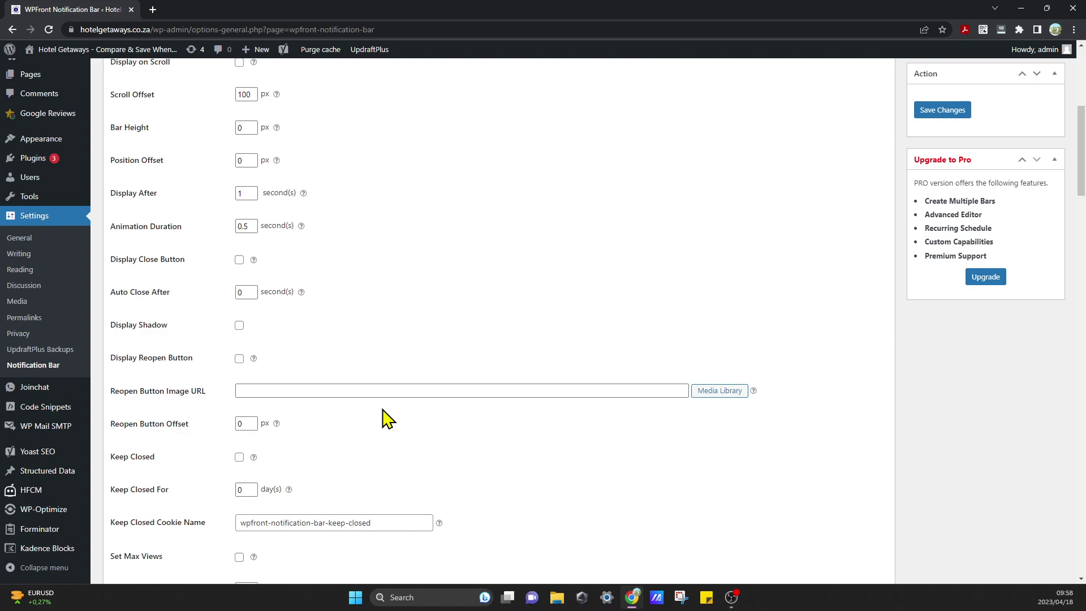
scroll(388, 419, "down", 1)
scroll(217, 396, "down", 2)
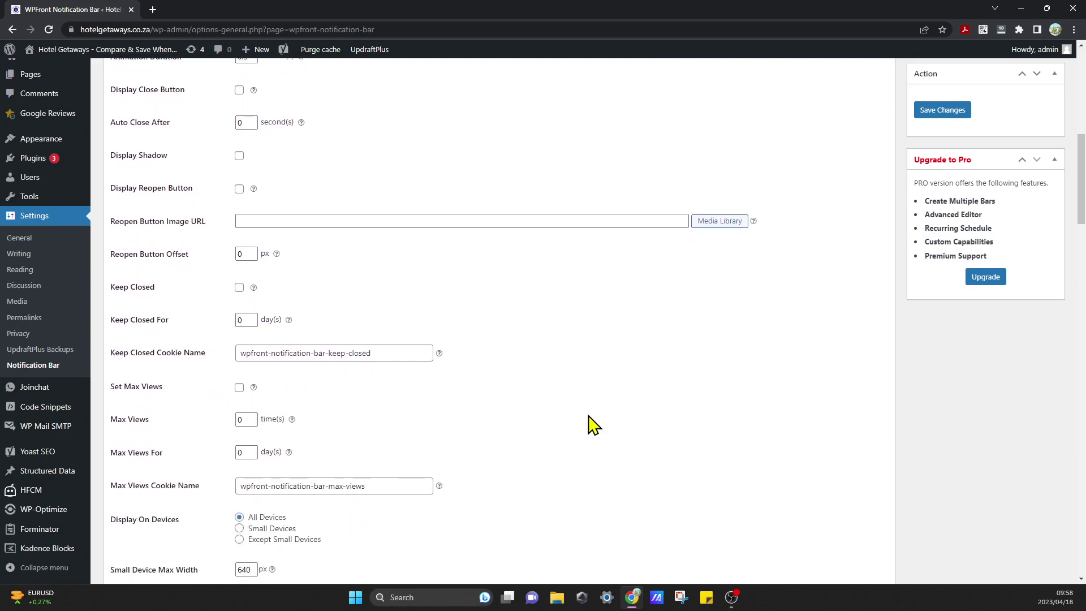
scroll(593, 425, "down", 1)
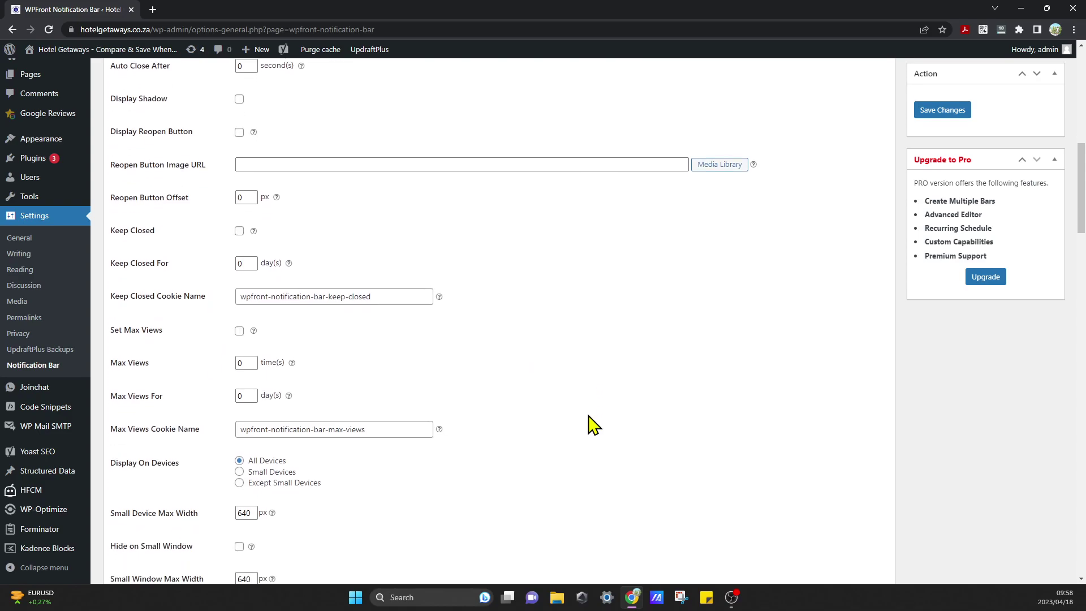
scroll(593, 425, "down", 5)
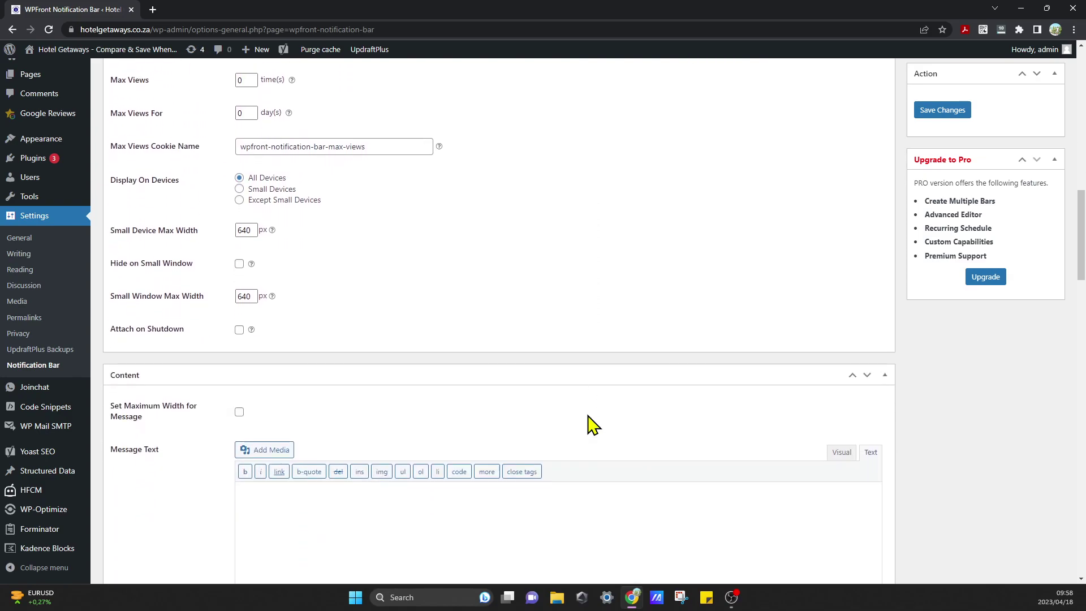
scroll(593, 425, "up", 3)
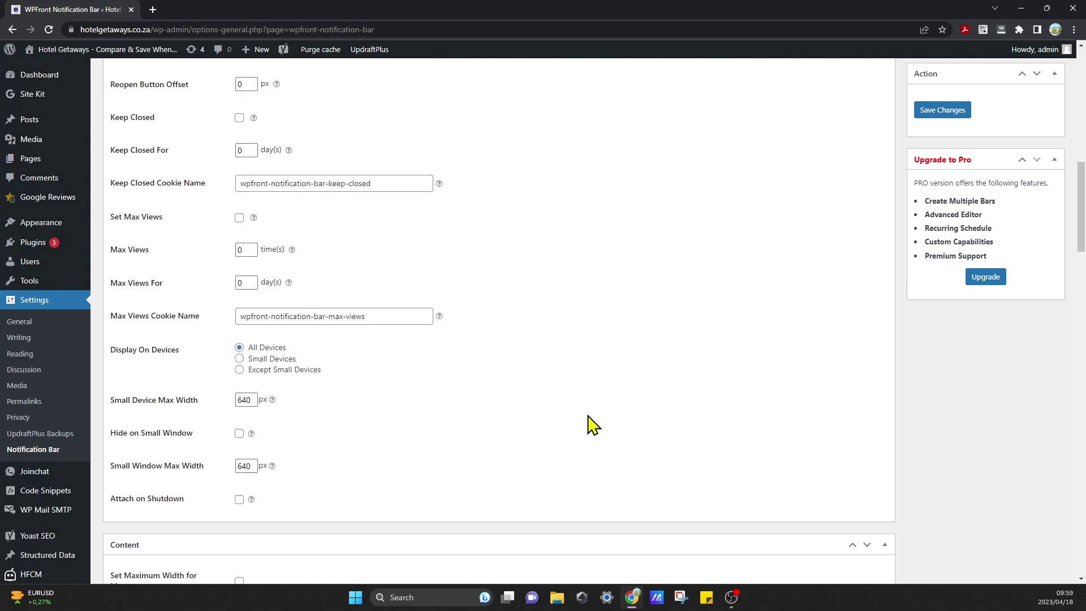
Tick Display Button to add a button to the notification bar
scroll(593, 426, "down", 6)
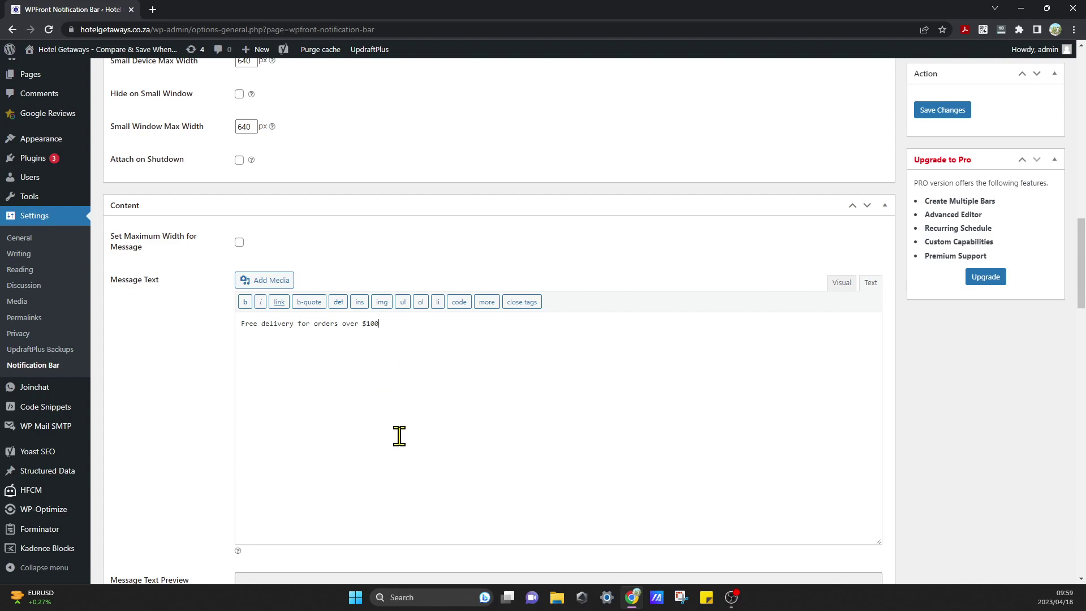
scroll(381, 458, "down", 3)
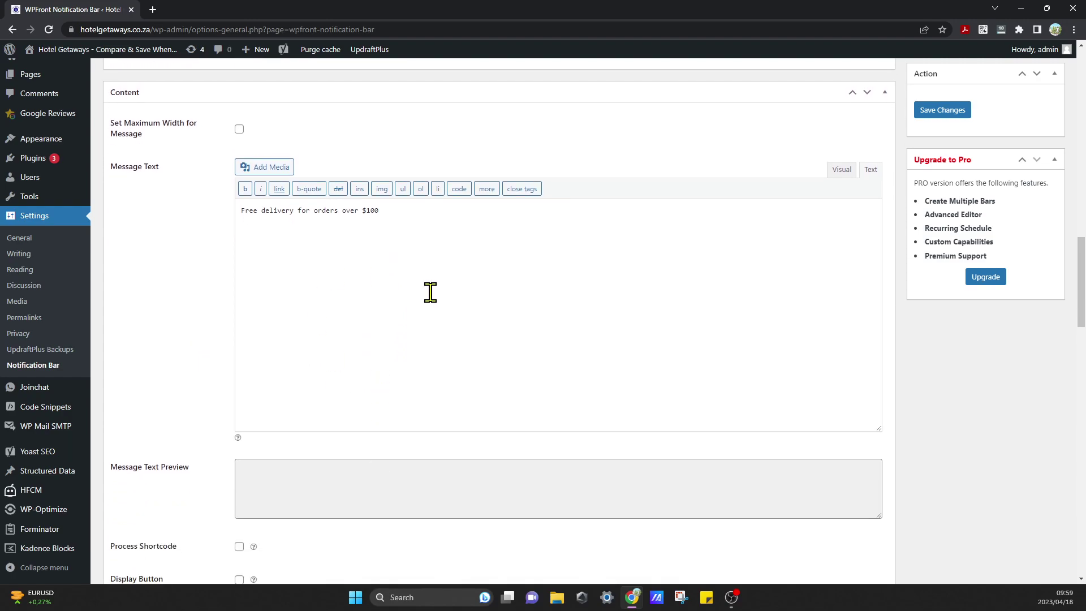
scroll(416, 458, "down", 1)
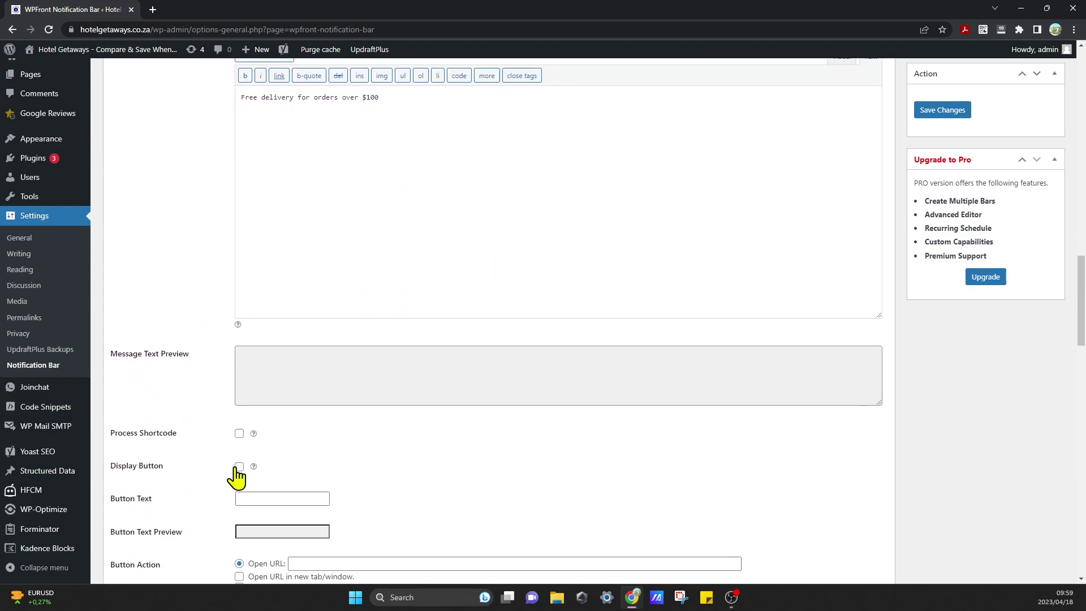
left_click(240, 466)
Change the Button Text to 'Hotel'
scroll(527, 491, "down", 1)
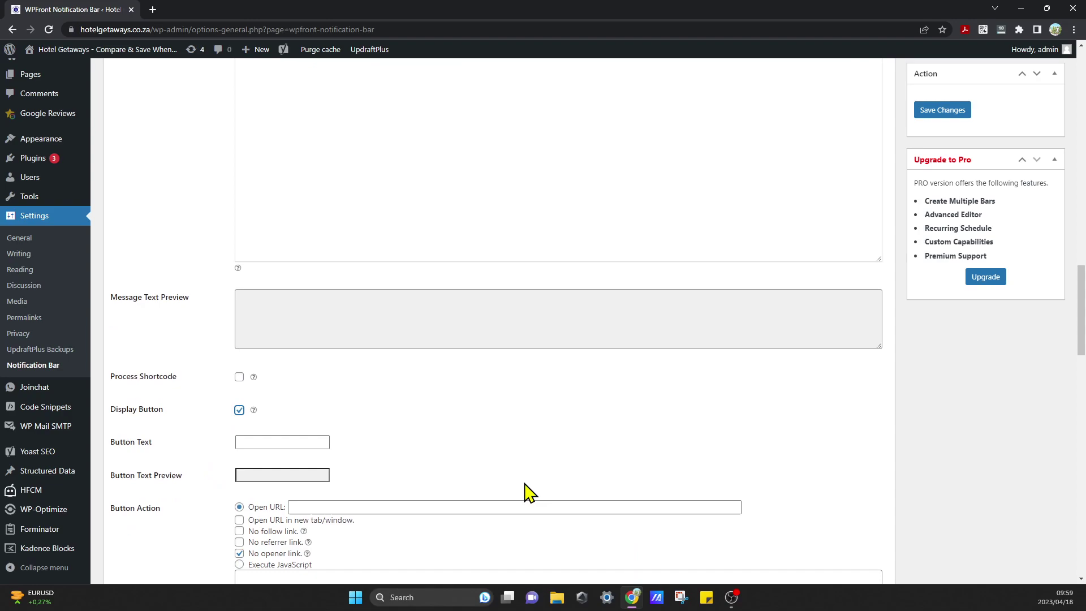
scroll(525, 484, "down", 1)
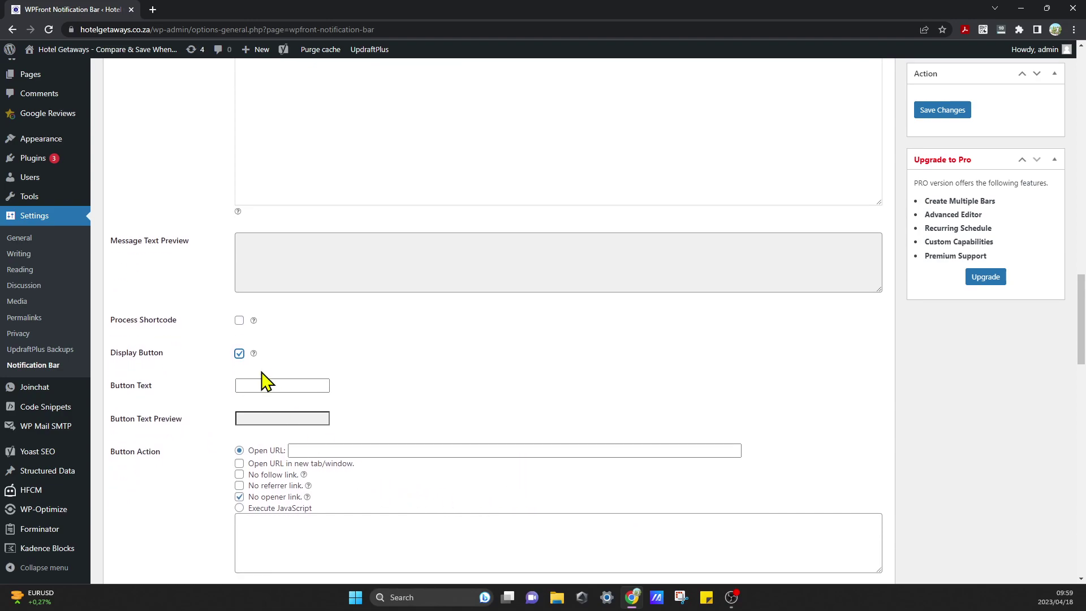
scroll(449, 439, "up", 3)
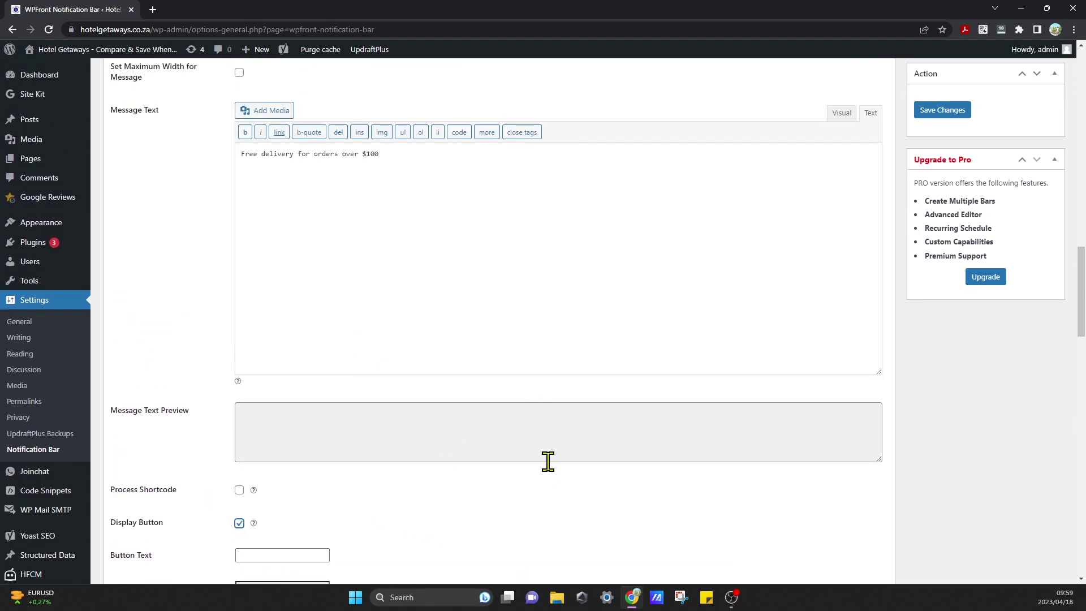
scroll(509, 455, "down", 2)
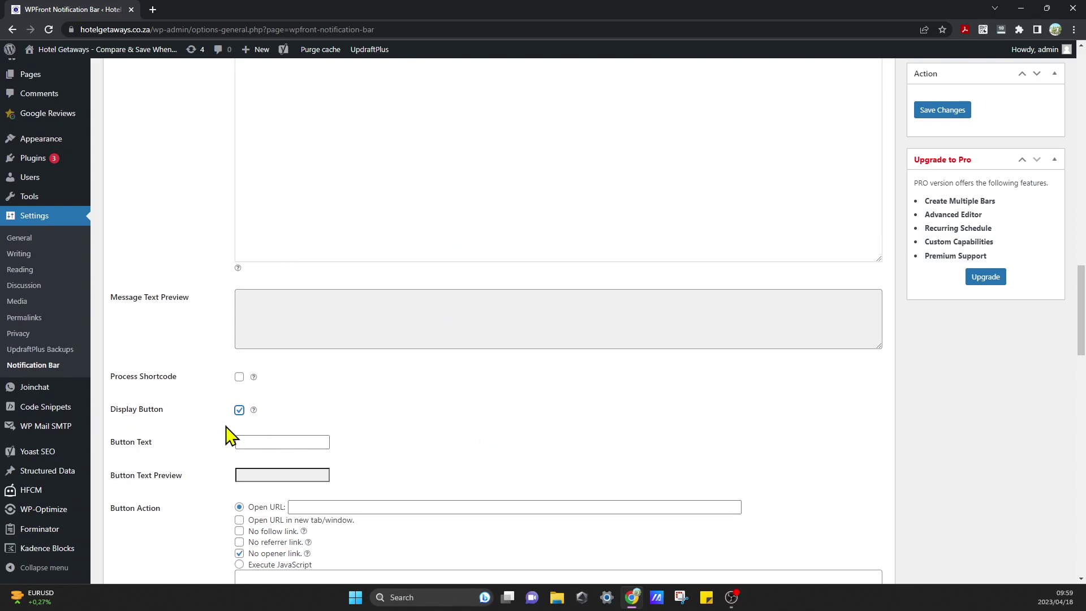
scroll(229, 435, "down", 1)
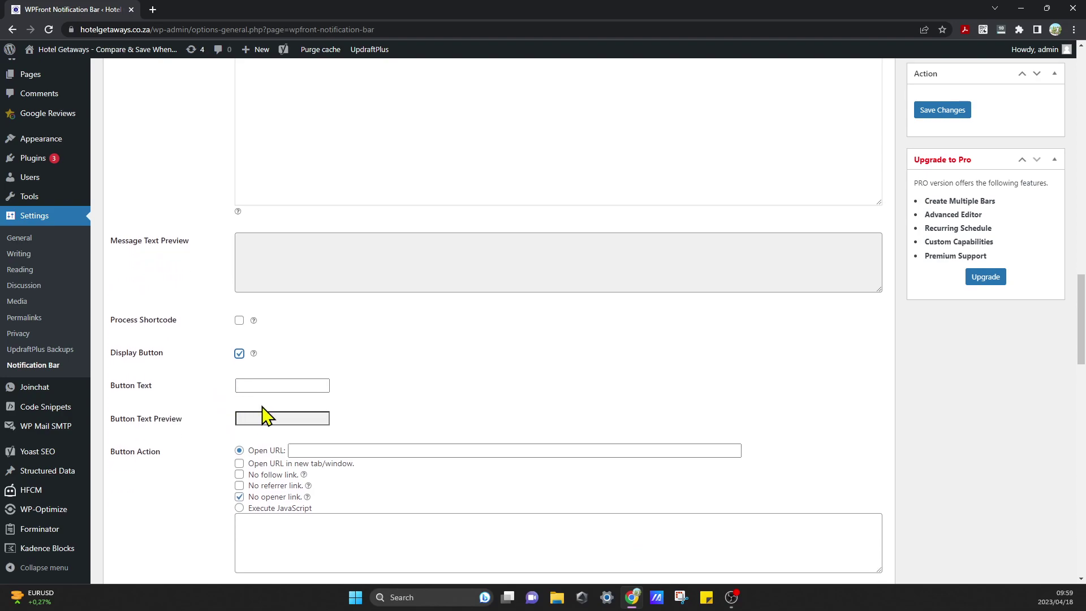
left_click(281, 388)
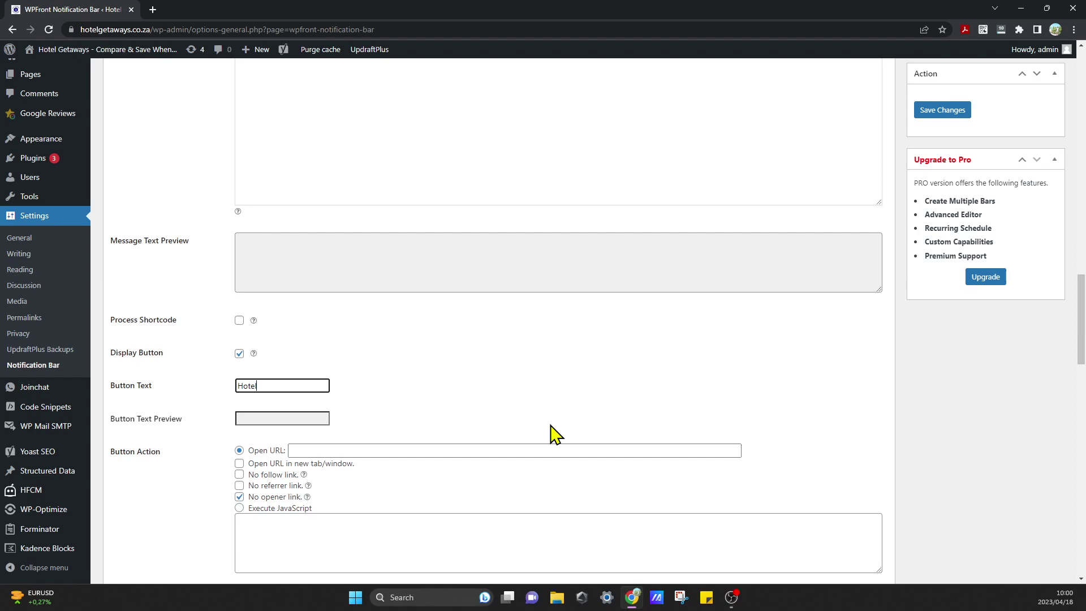
left_click(552, 427)
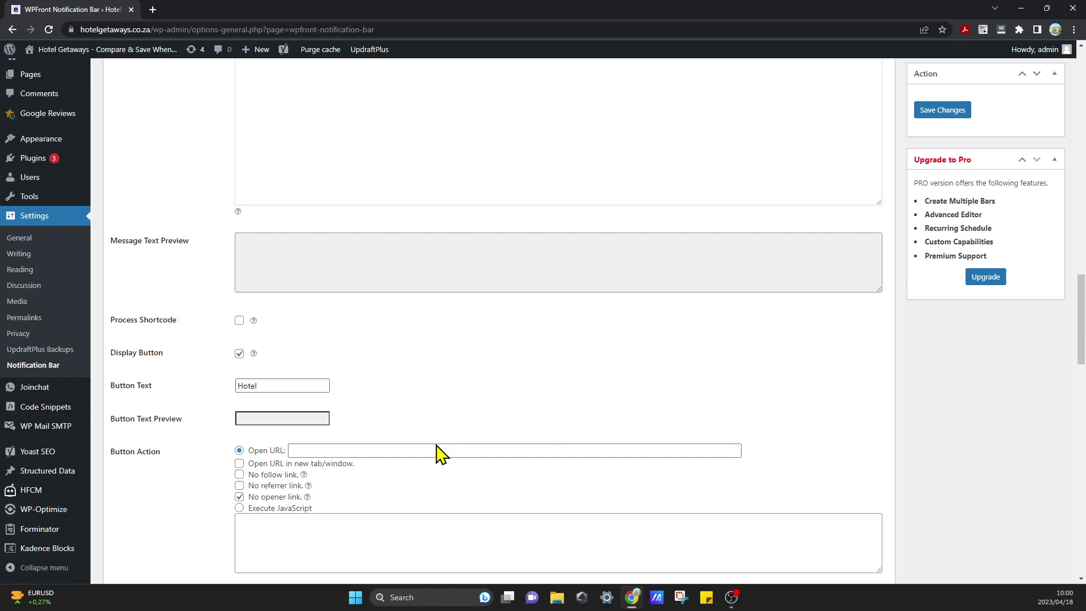
Put the cursor in the still-empty Open URL field
scroll(249, 468, "down", 2)
left_click(494, 331)
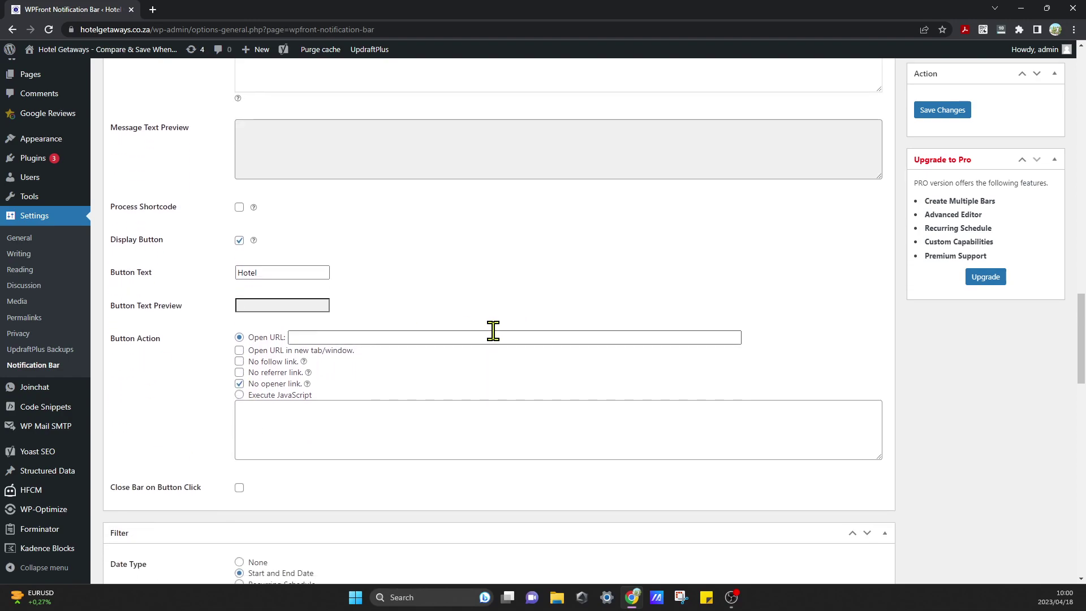
left_click(493, 331)
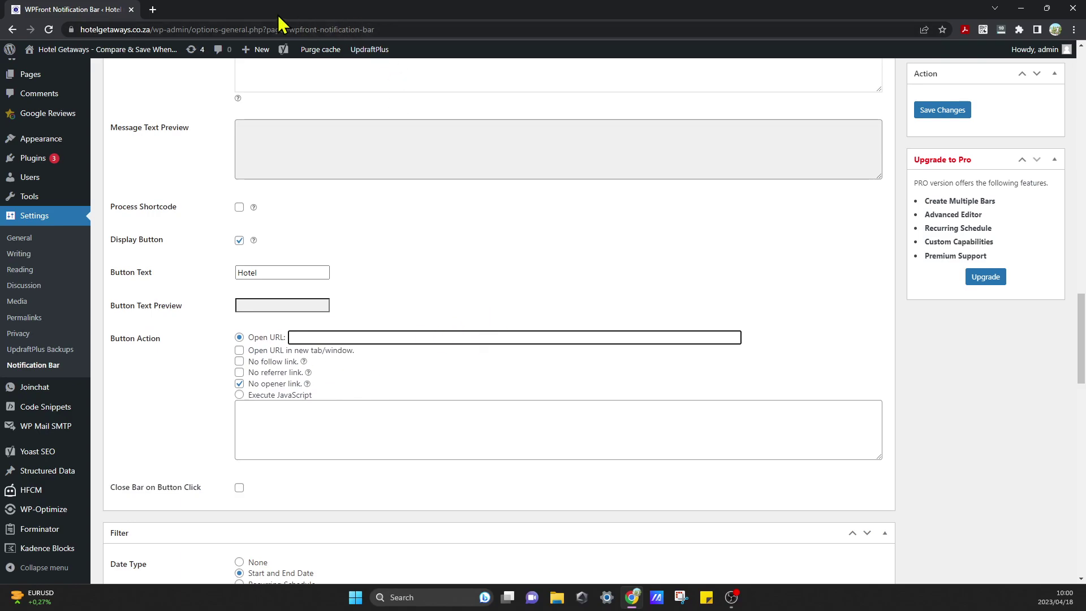
left_click(152, 9)
left_click(1000, 47)
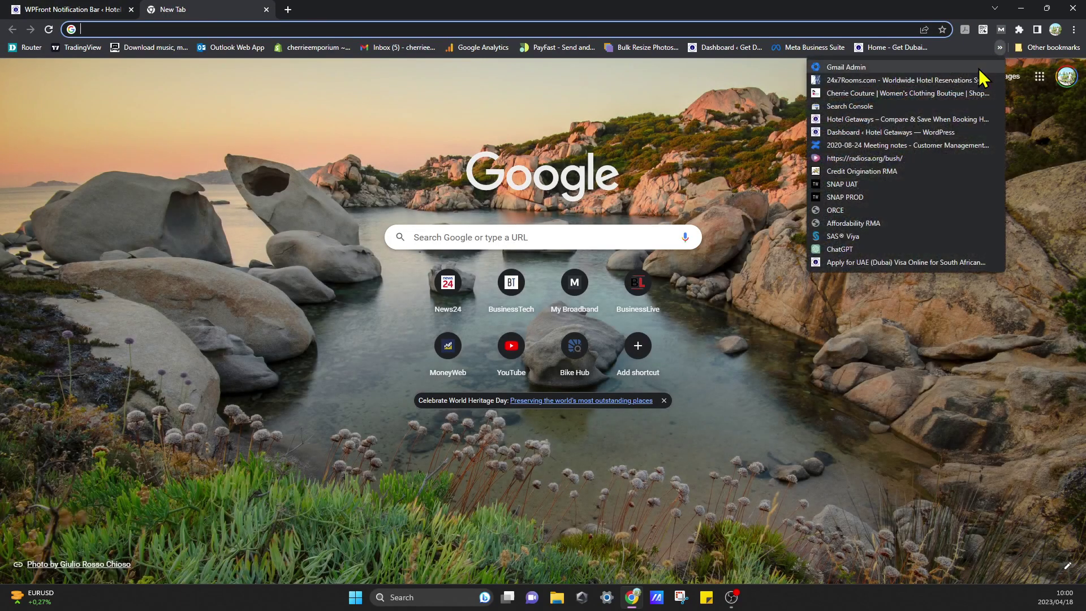
left_click(892, 107)
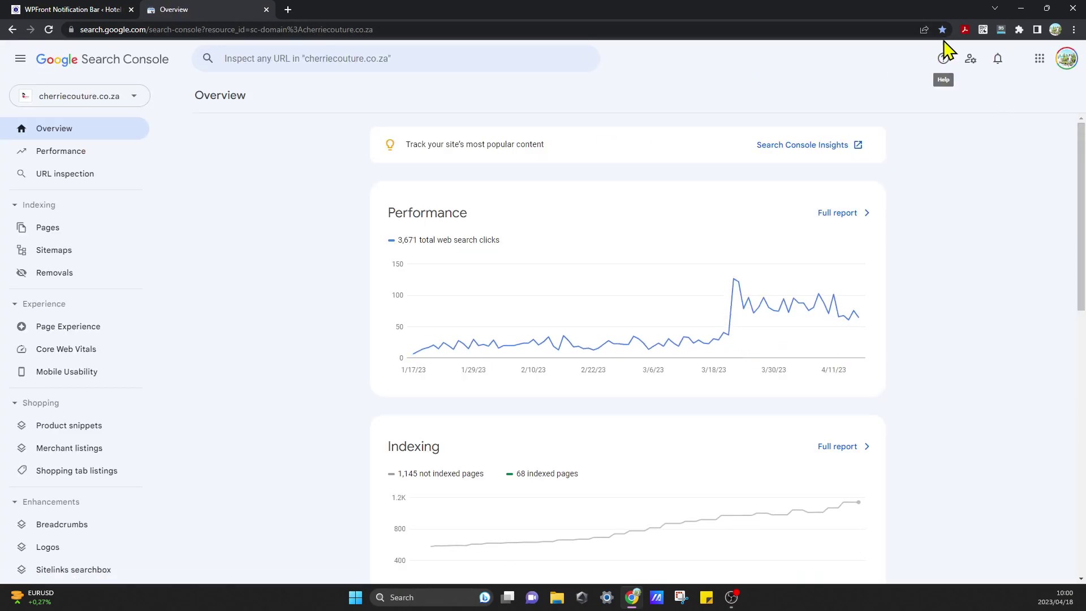
left_click(885, 31)
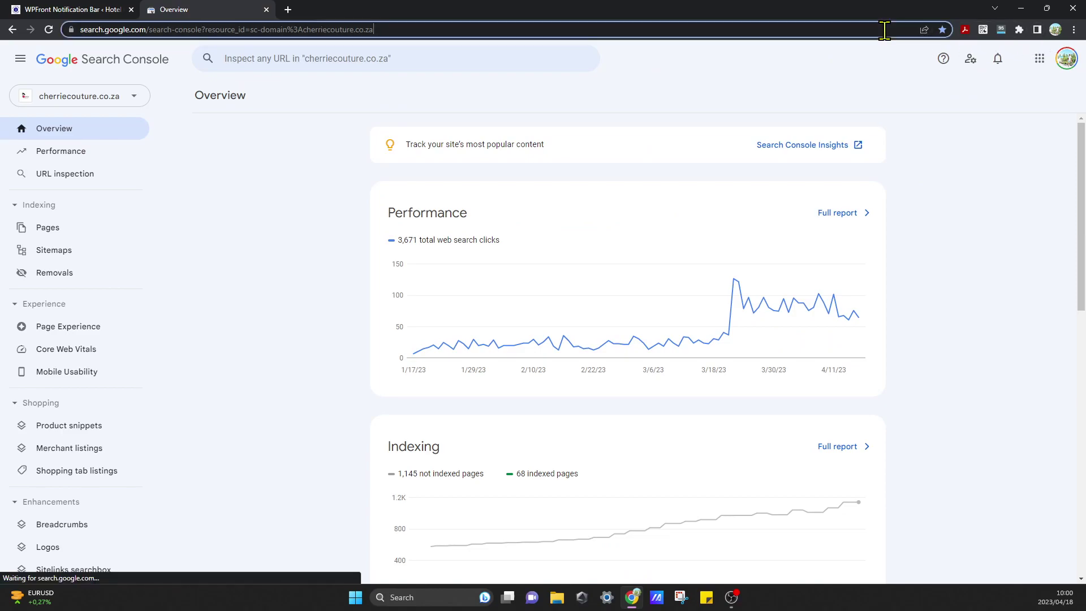
left_click(1074, 30)
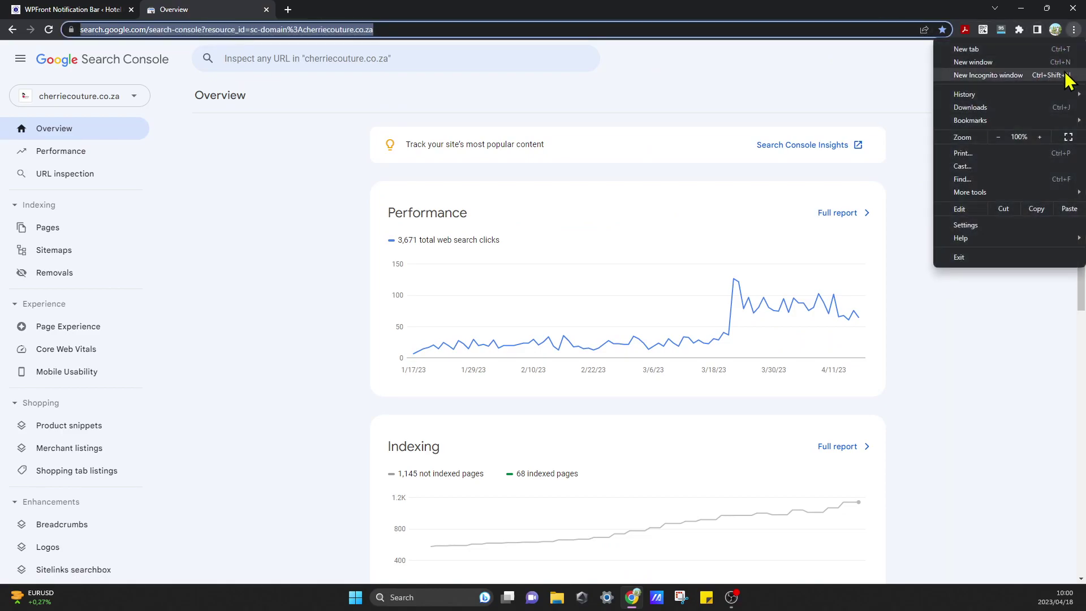
mouse_move(984, 121)
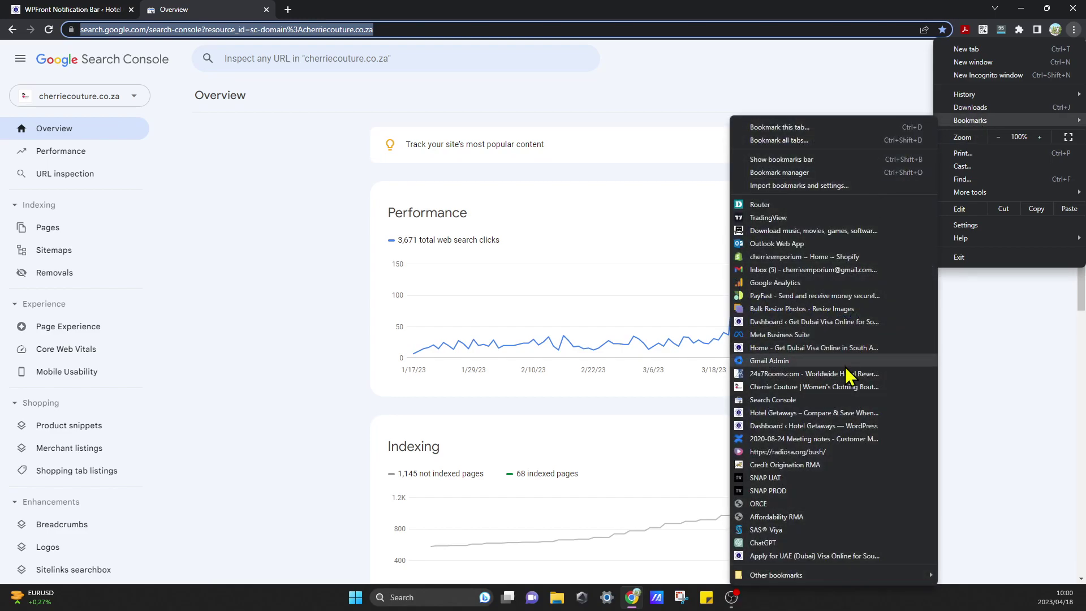
left_click(815, 414)
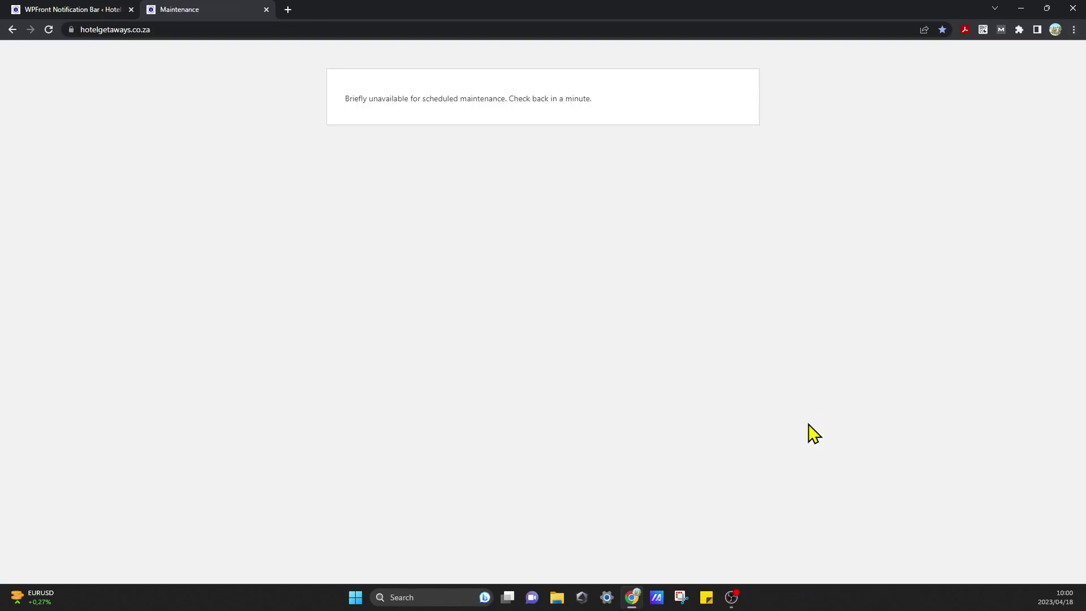
left_click(49, 29)
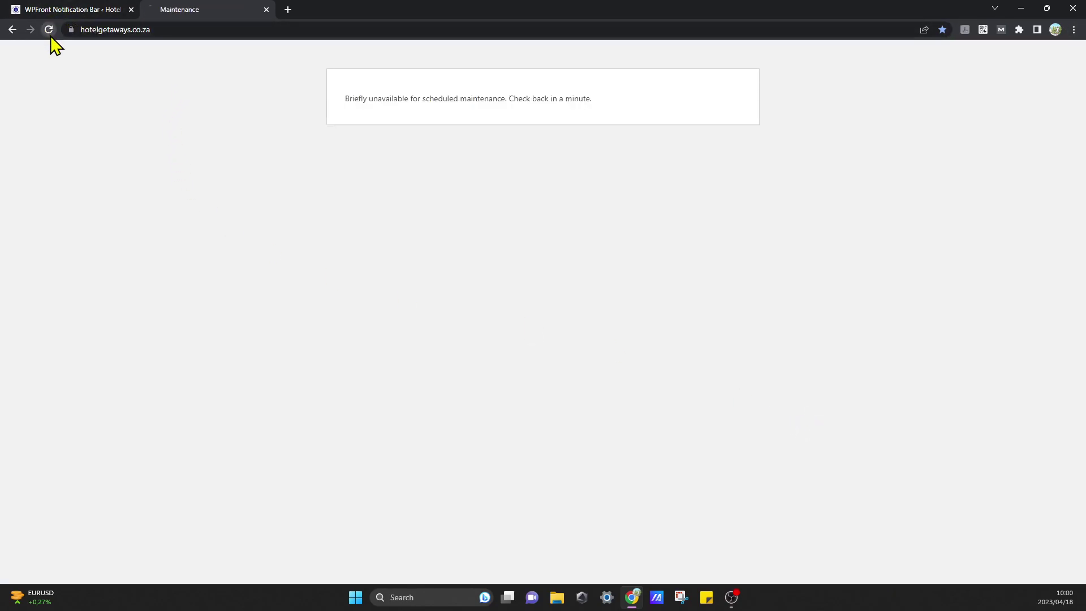
left_click(170, 33)
key("ctrl+c")
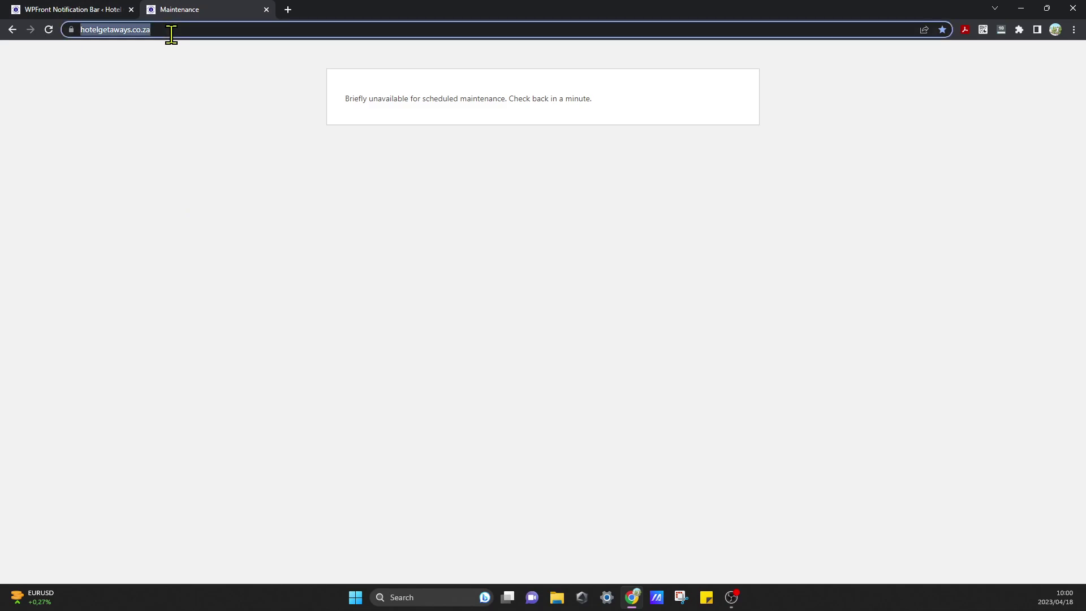
left_click(267, 10)
scroll(212, 394, "up", 18)
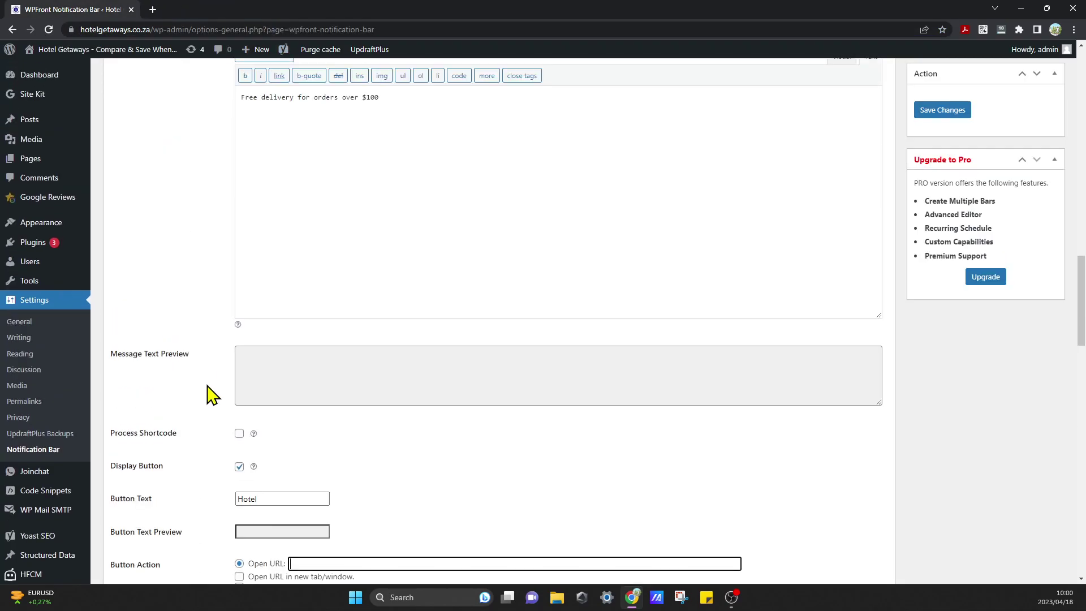
scroll(212, 394, "down", 18)
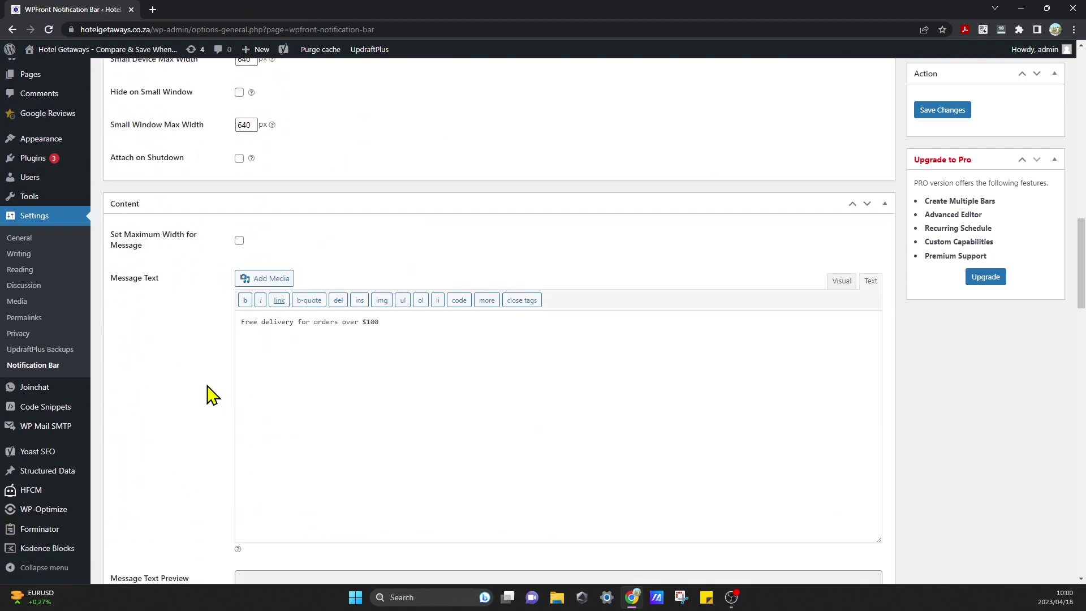
left_click(371, 282)
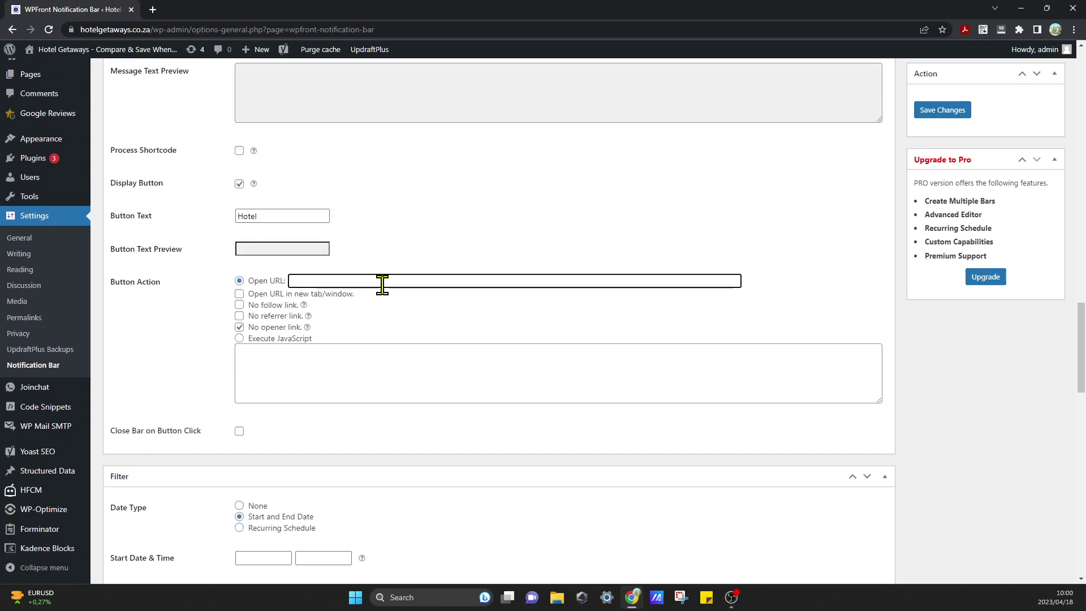
key("ctrl+v")
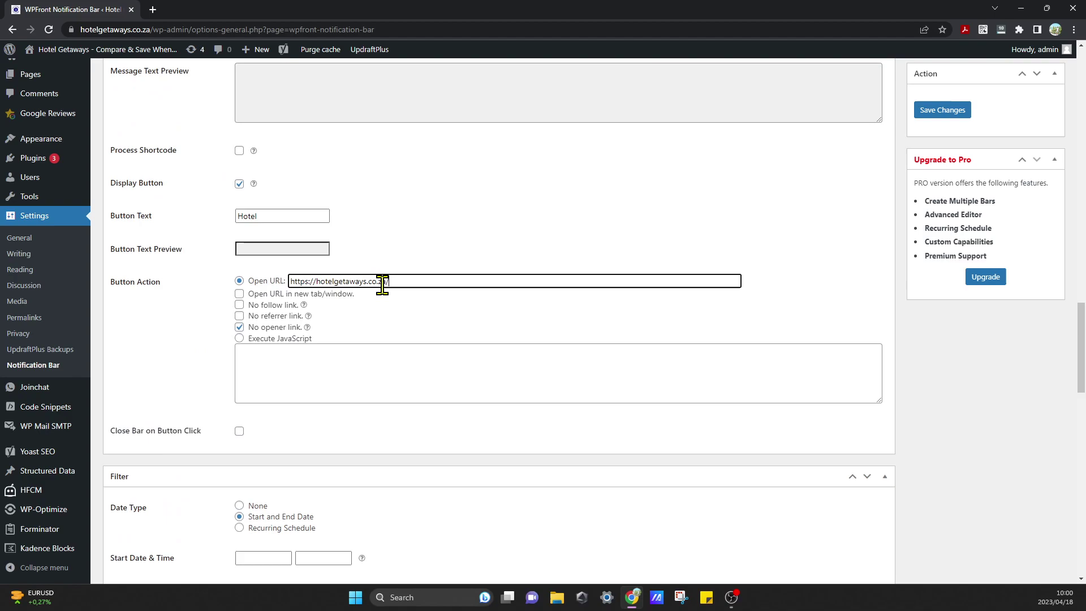
left_click(139, 382)
Save the notification bar settings with Save Changes at the bottom
scroll(498, 439, "down", 2)
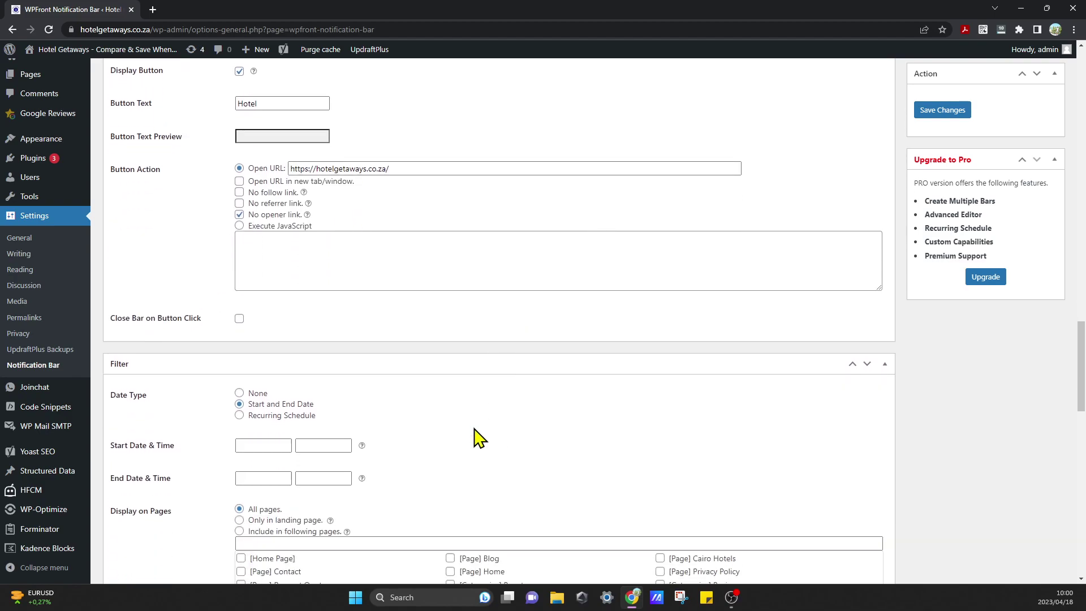
scroll(197, 359, "down", 5)
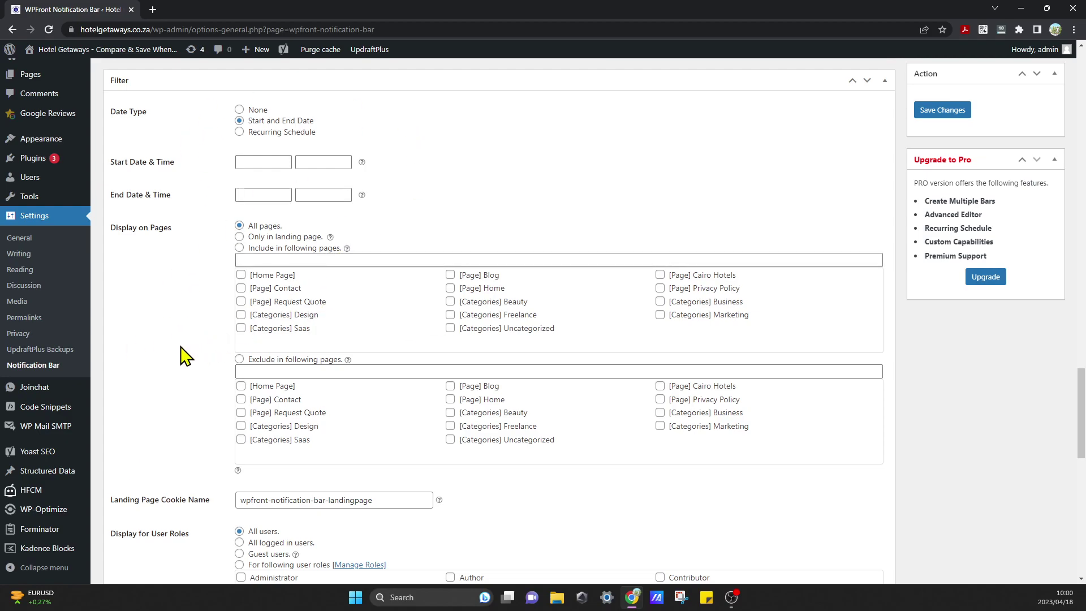
scroll(149, 431, "down", 2)
scroll(206, 452, "down", 2)
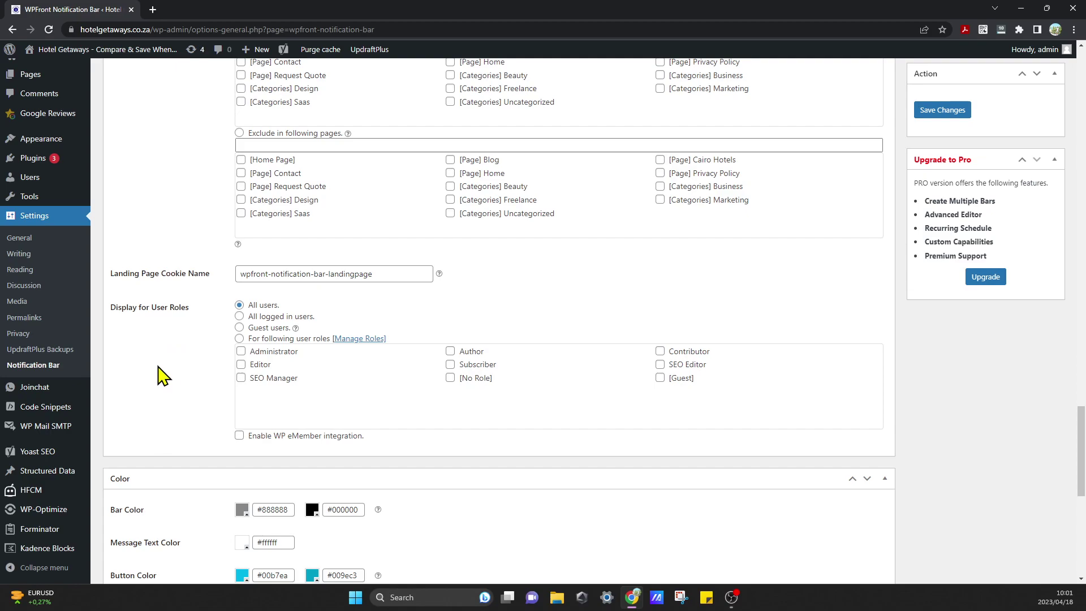
scroll(163, 373, "down", 5)
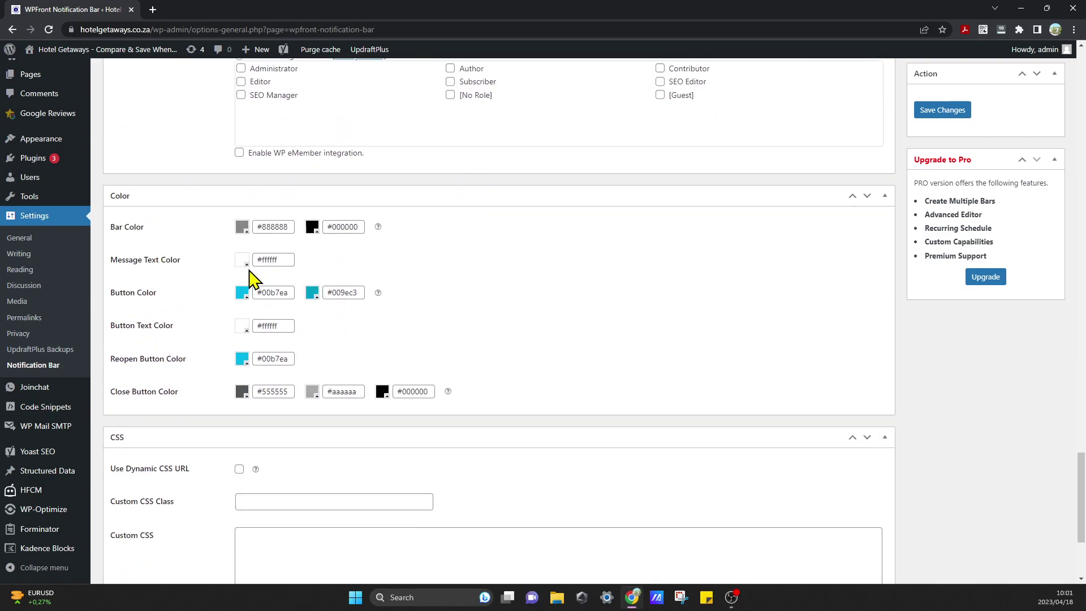
scroll(196, 421, "down", 2)
scroll(198, 420, "down", 2)
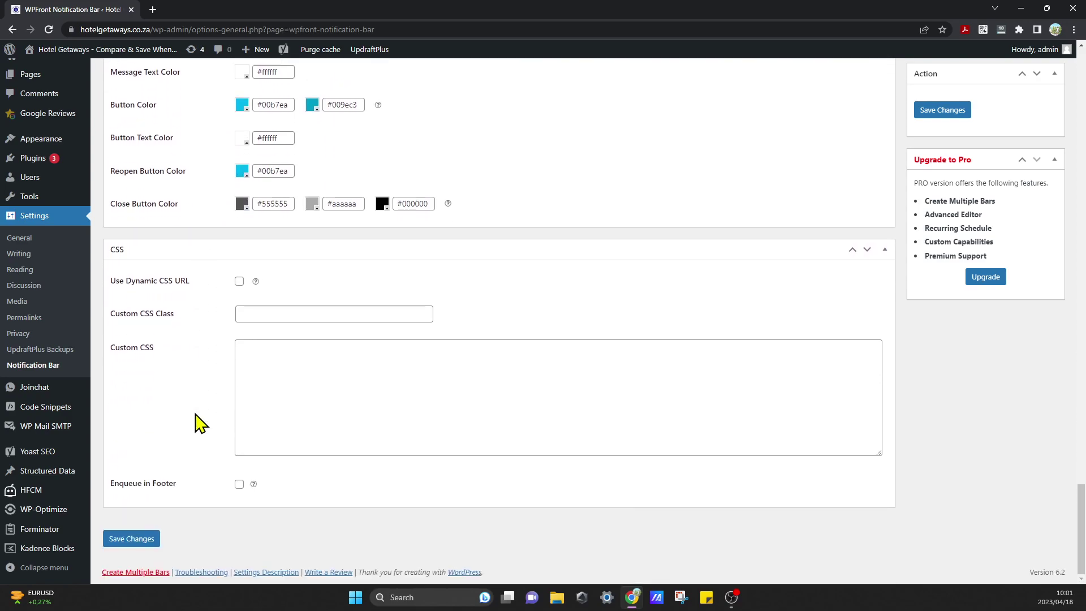
left_click(151, 539)
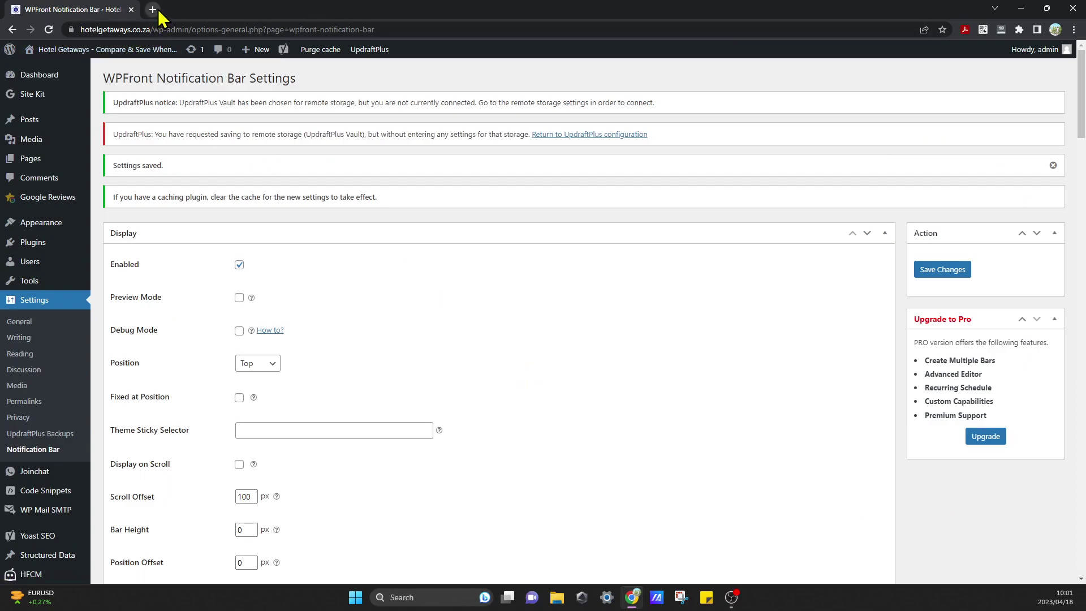
Open the live hotelgetaways.co.za site from Visit Site in a new tab
mouse_move(93, 52)
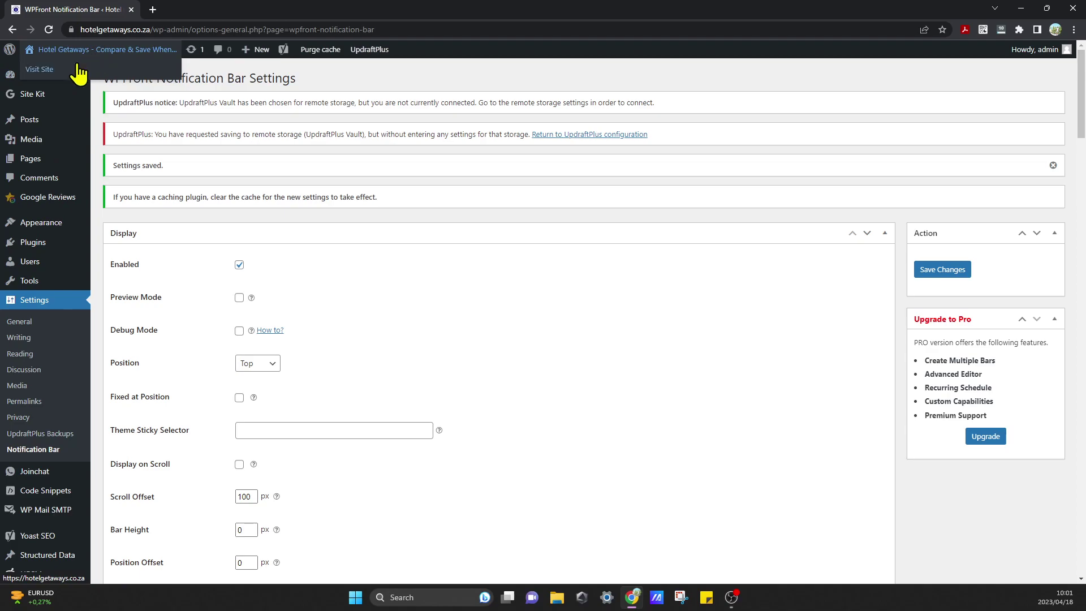
middle_click(60, 71)
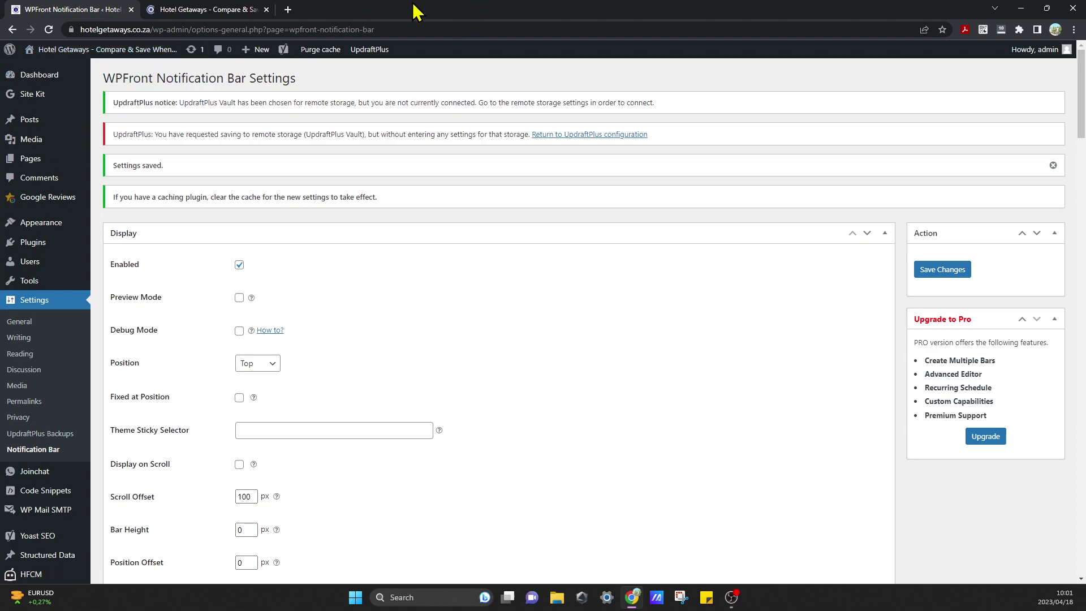
left_click(230, 9)
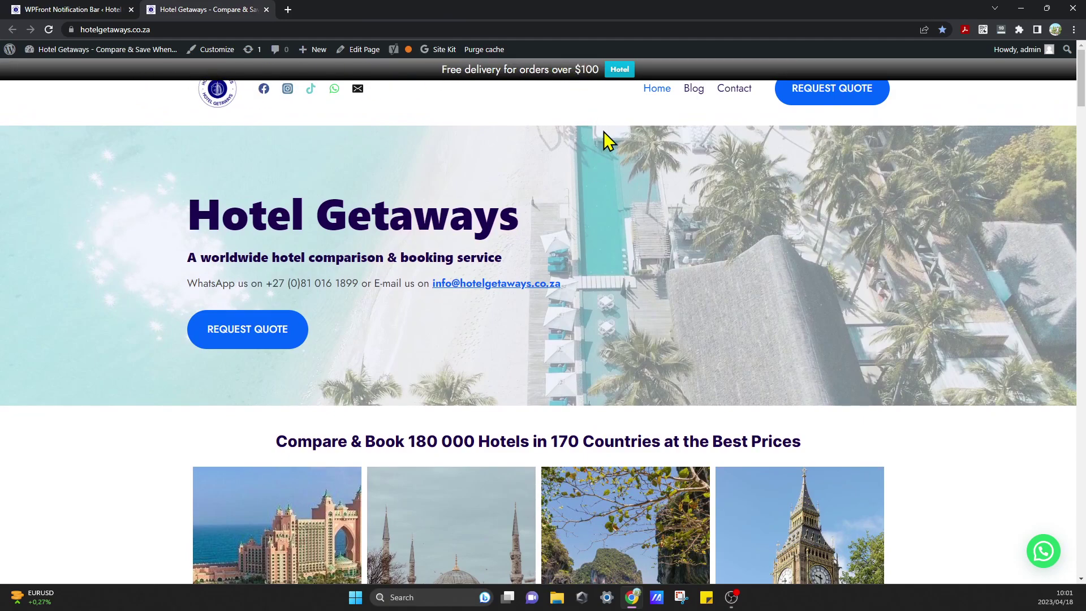
Test the bar's Hotel button and compare the live site with the settings tab
left_click(628, 72)
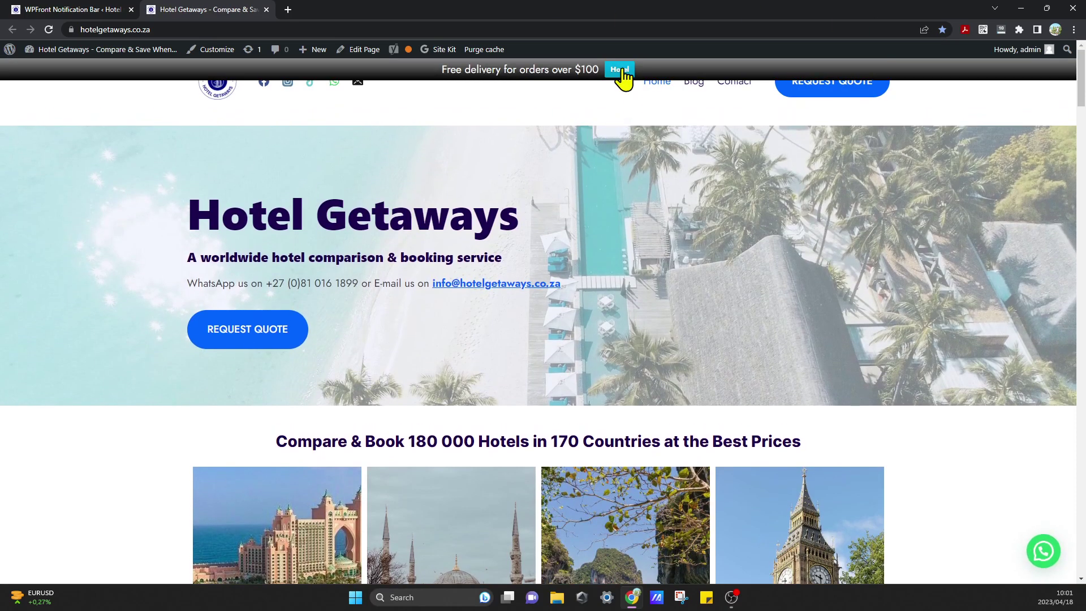
left_click(66, 9)
left_click(251, 10)
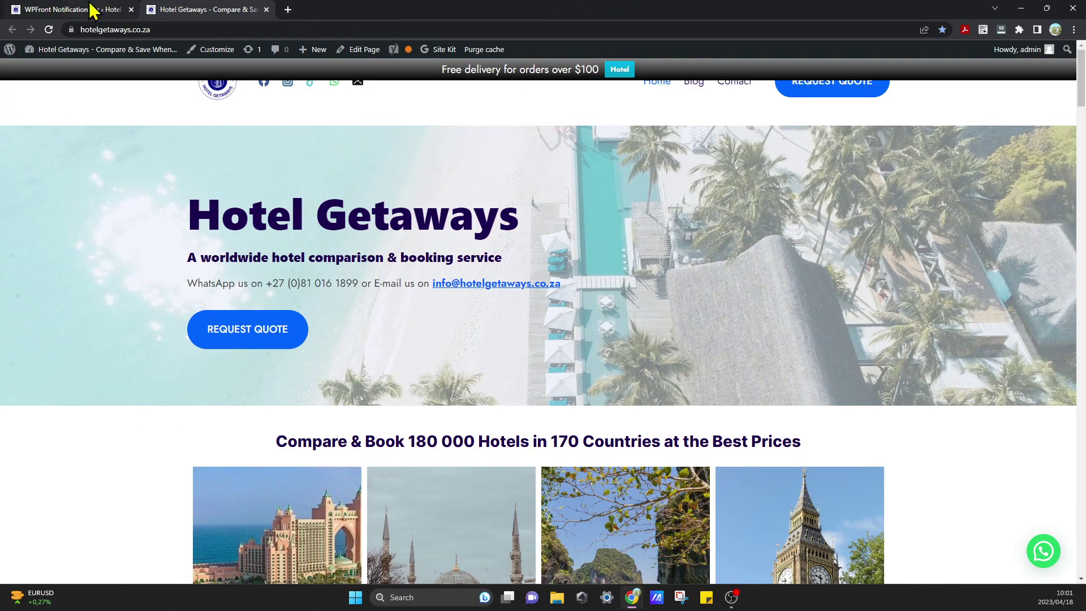
mouse_move(92, 11)
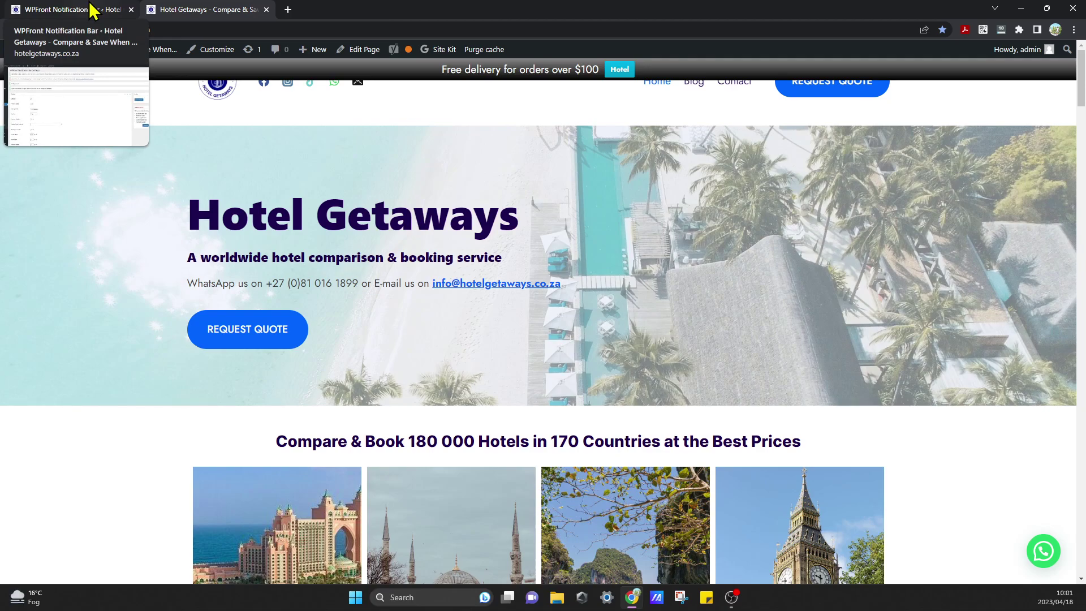